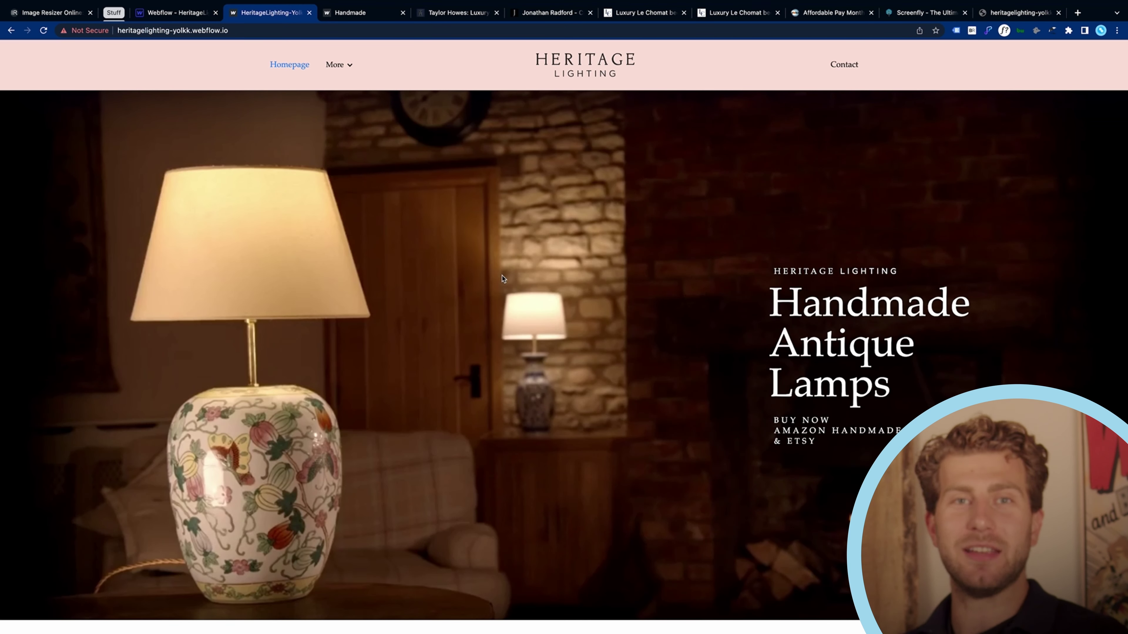
# Look over the Handmade page down to its Etsy section and footer, and return to the Heritage Lighting homepage.
pyautogui.hotkey('ctrl', 'Tab')
pyautogui.scroll(-3, 533, 191)
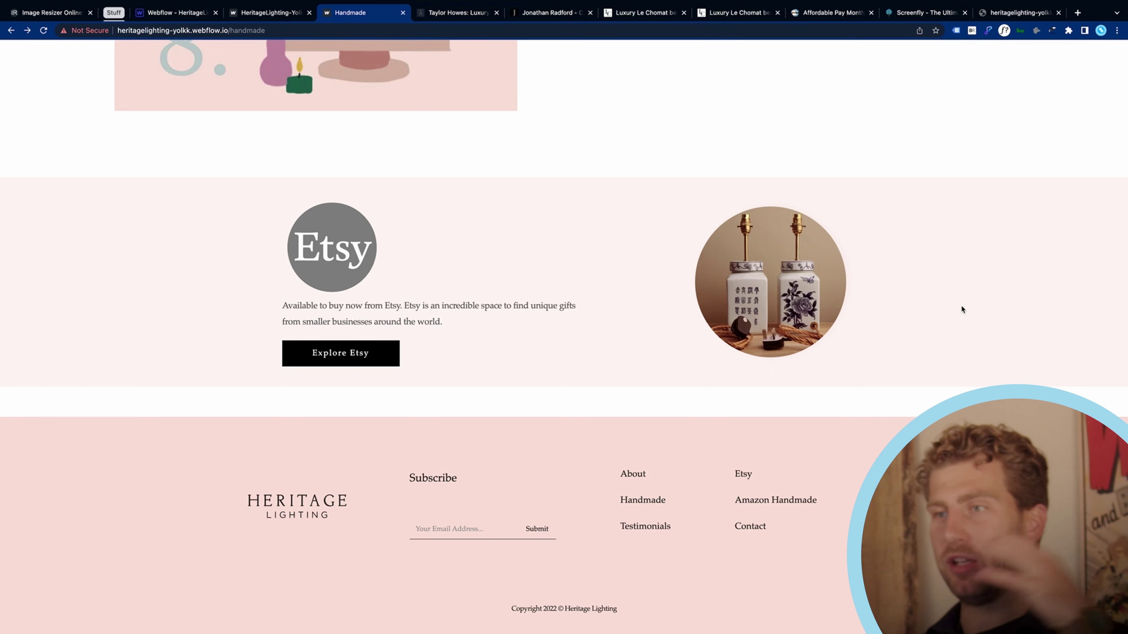
pyautogui.hotkey('ctrl', 'shift', 'Tab')
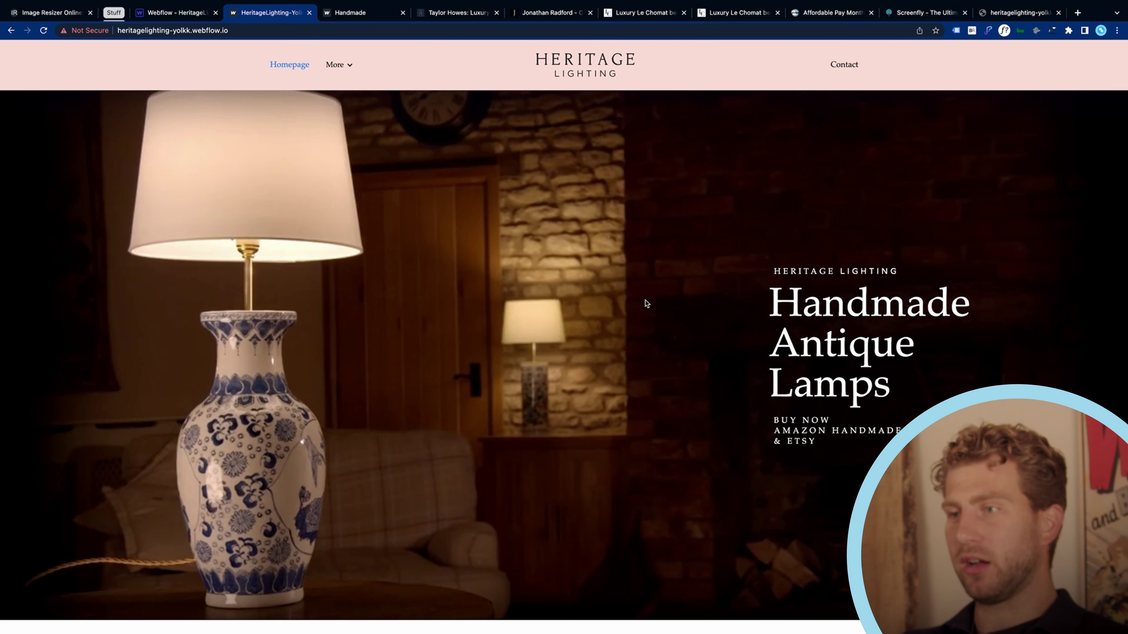
# Examine the alternating image-and-text layout of the Chelsea Barracks and Tower Bridge Penthouse projects on the Taylor Howes website.
pyautogui.hotkey('ctrl', 'Tab')
pyautogui.hotkey('ctrl', 'Tab')
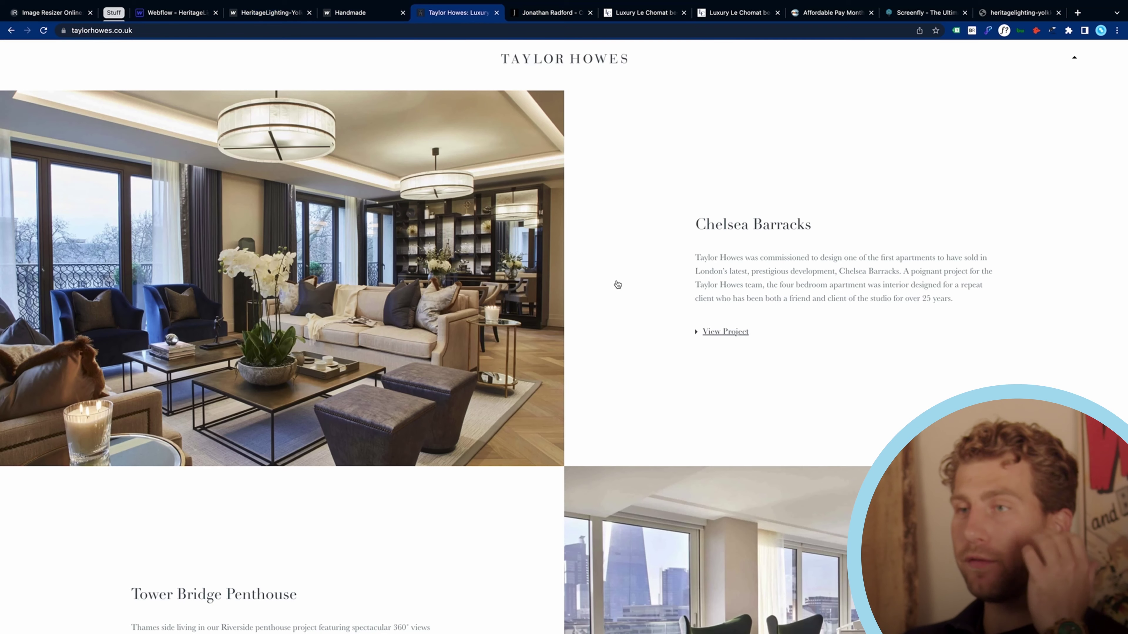
pyautogui.scroll(3, 755, 353)
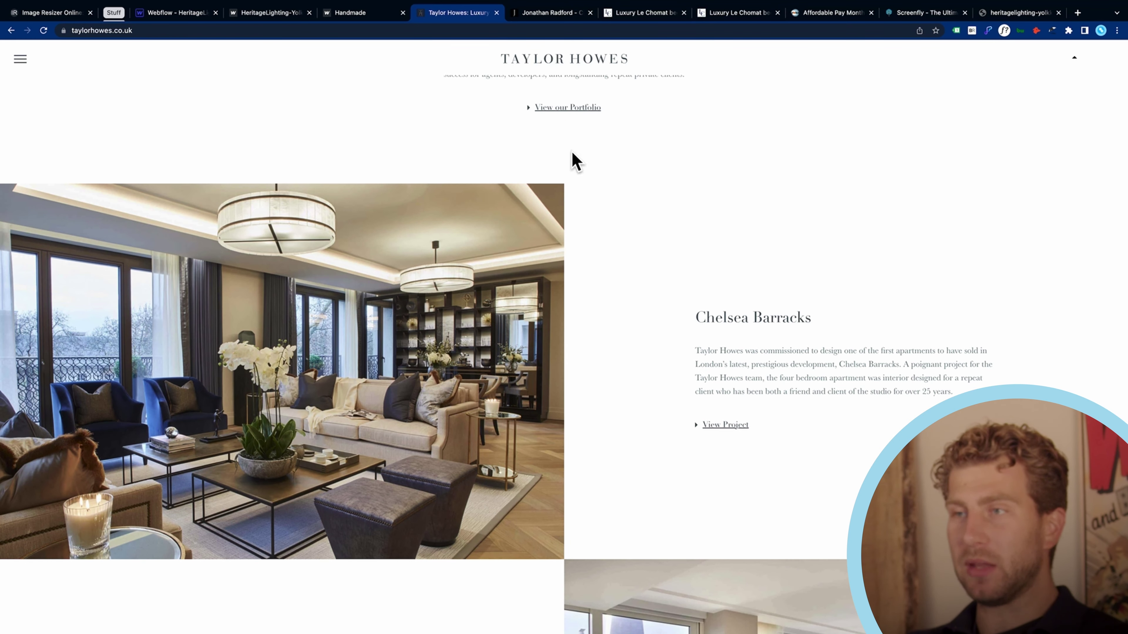
pyautogui.scroll(-2, 723, 329)
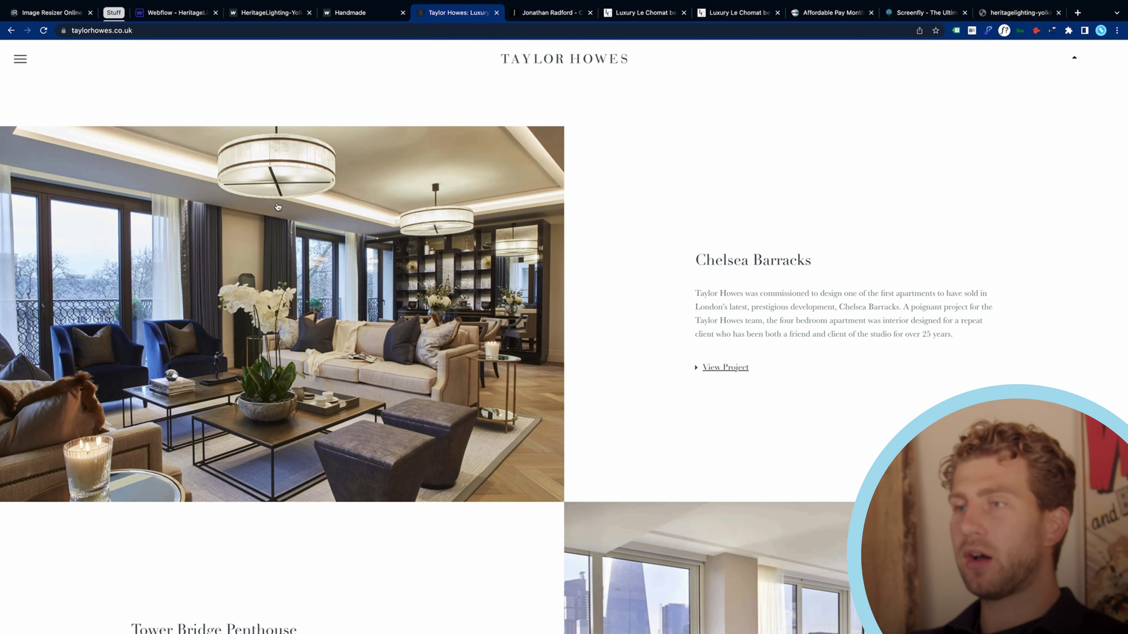
pyautogui.scroll(-10, 240, 305)
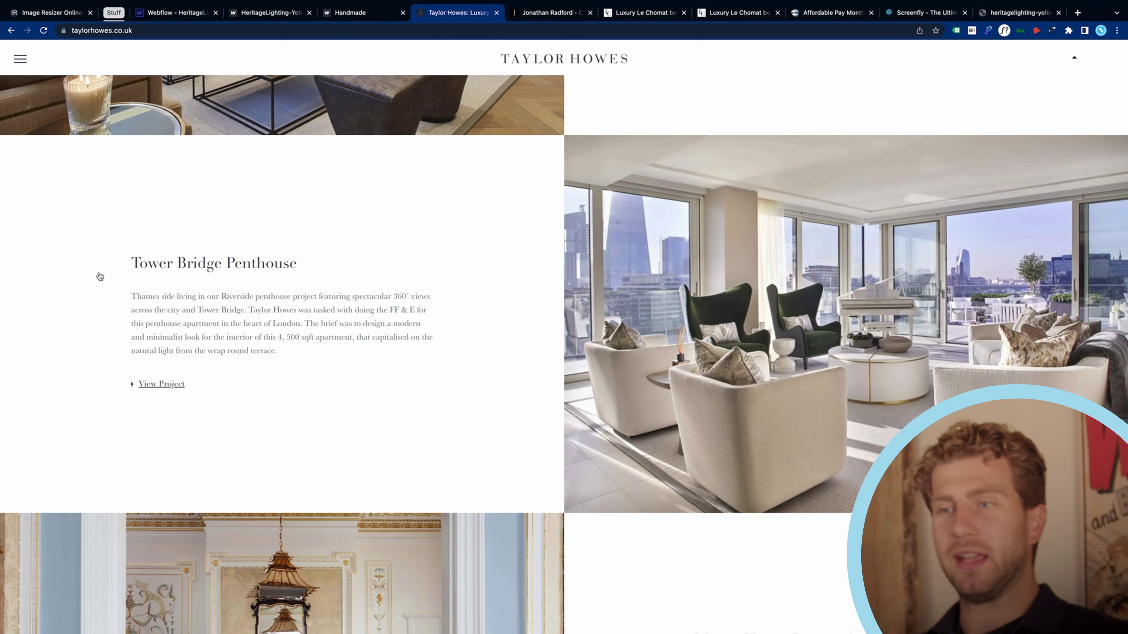
pyautogui.scroll(4, 166, 307)
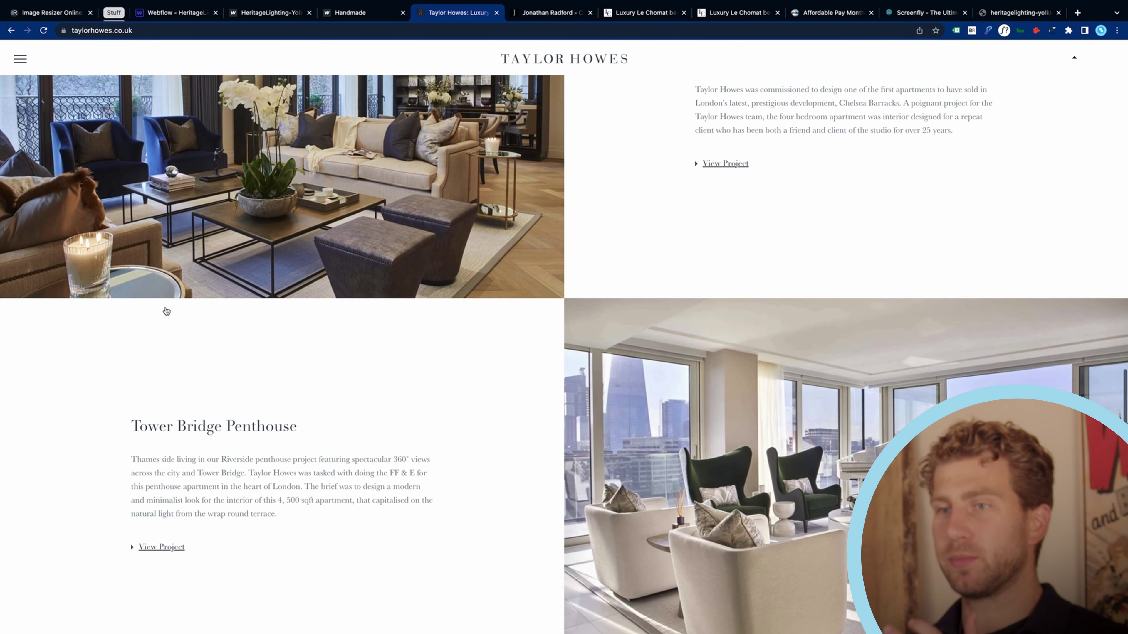
# Return to the Heritage Lighting homepage and compare its alternating image-and-text sections with the Taylor Howes layout.
pyautogui.hotkey('ctrl', 'shift', 'Tab')
pyautogui.hotkey('ctrl', 'shift', 'Tab')
pyautogui.scroll(-15, 299, 362)
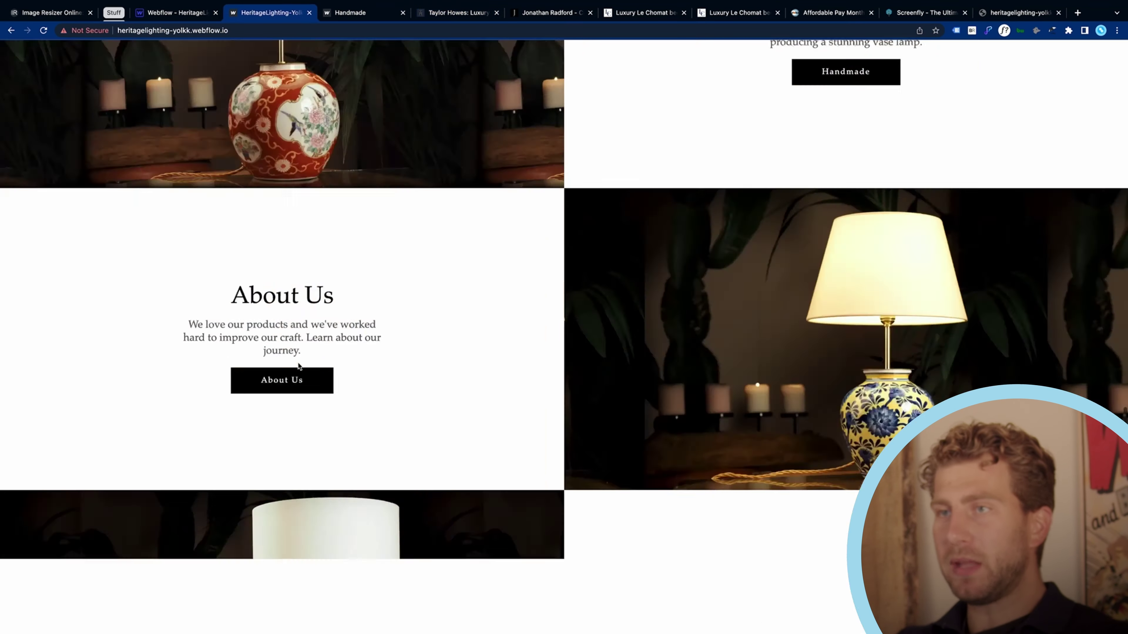
pyautogui.scroll(5, 299, 361)
pyautogui.scroll(3, 300, 362)
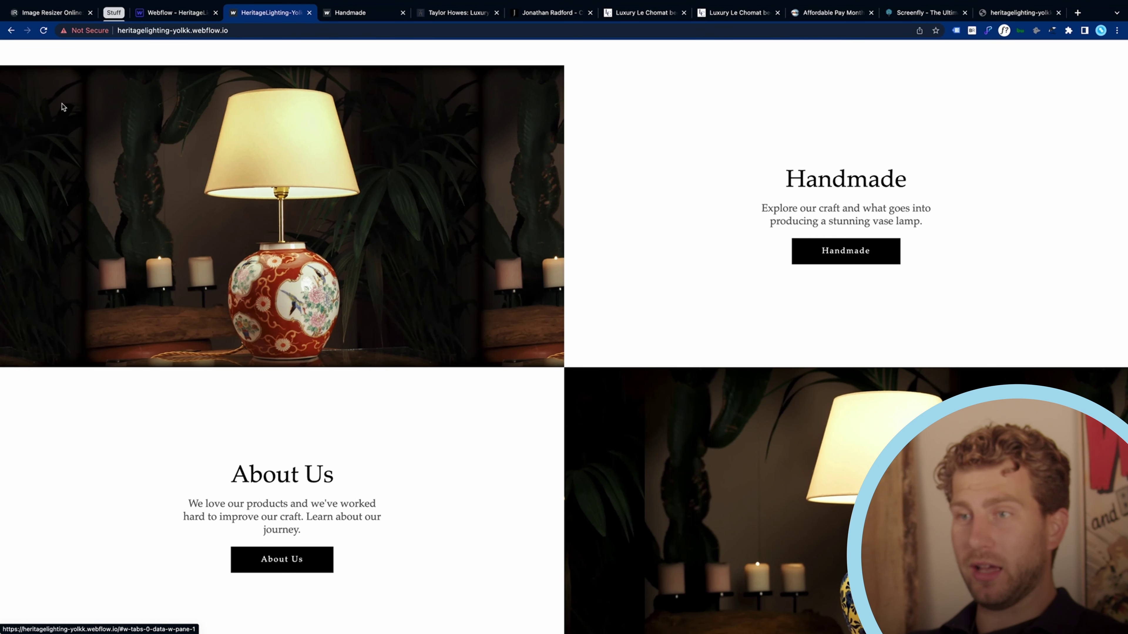
pyautogui.scroll(-4, 169, 162)
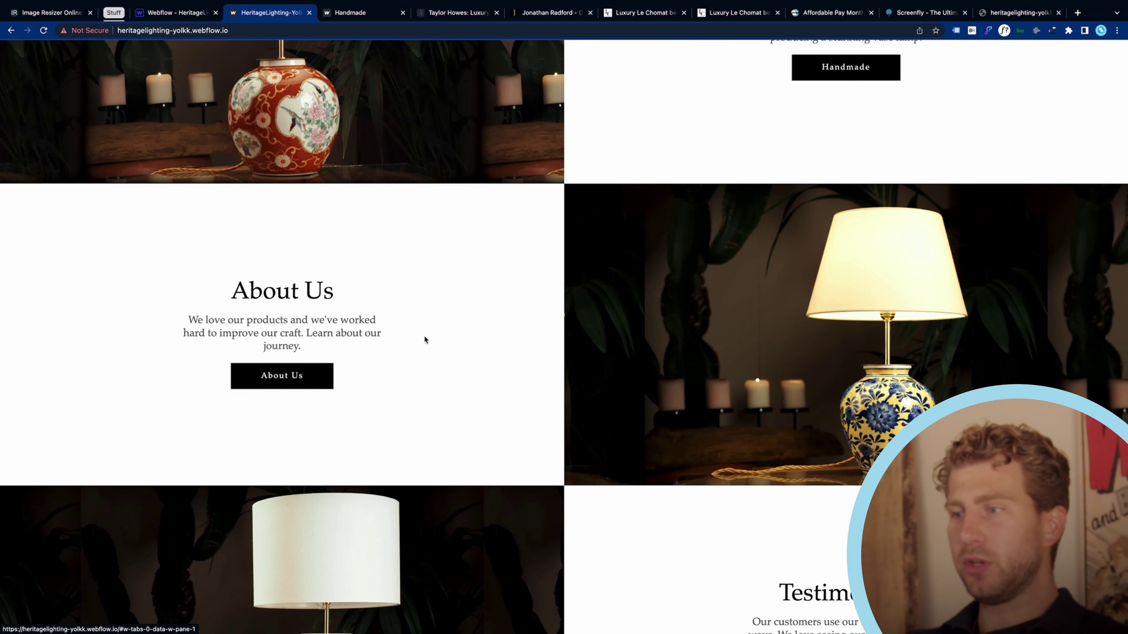
pyautogui.scroll(-12, 179, 135)
pyautogui.scroll(12, 744, 336)
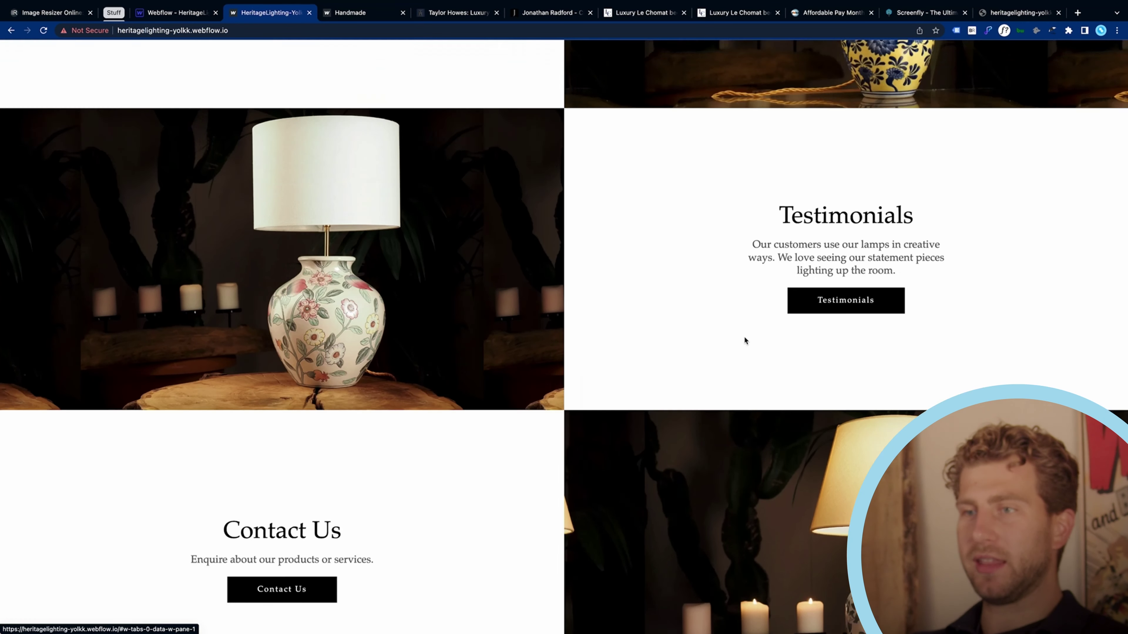
pyautogui.scroll(-4, 870, 466)
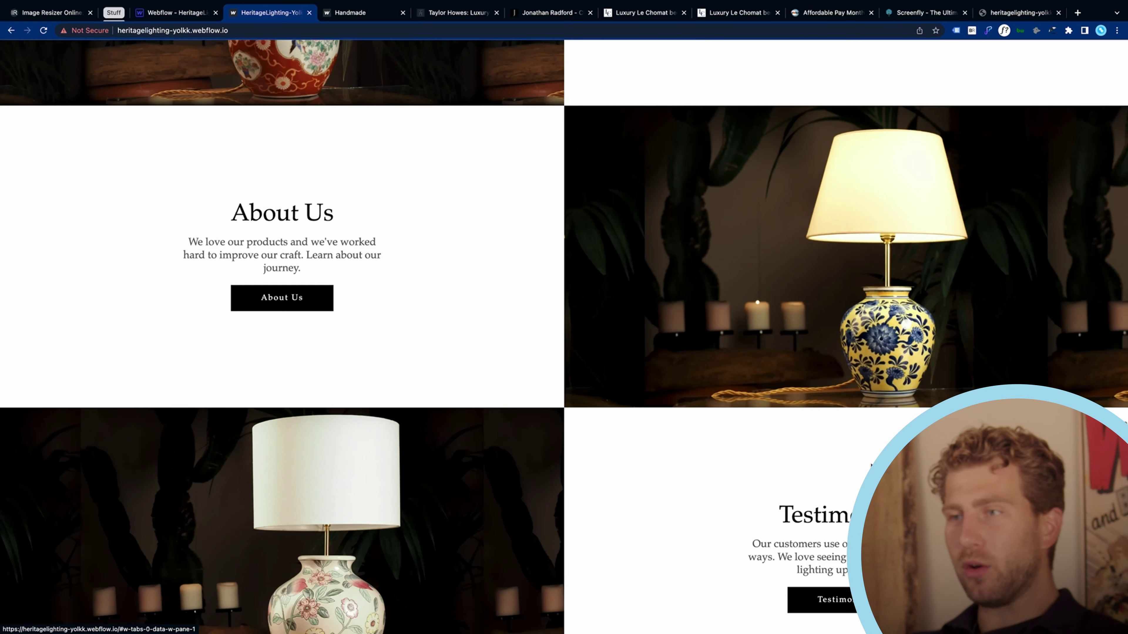
pyautogui.scroll(3, 177, 225)
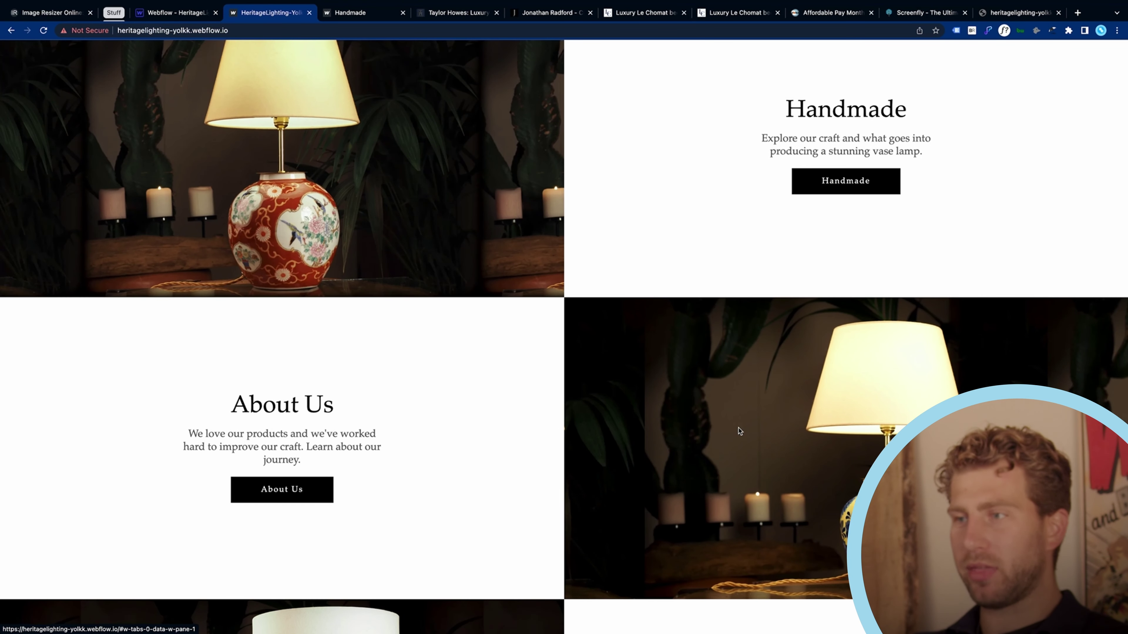
pyautogui.scroll(-9, 739, 430)
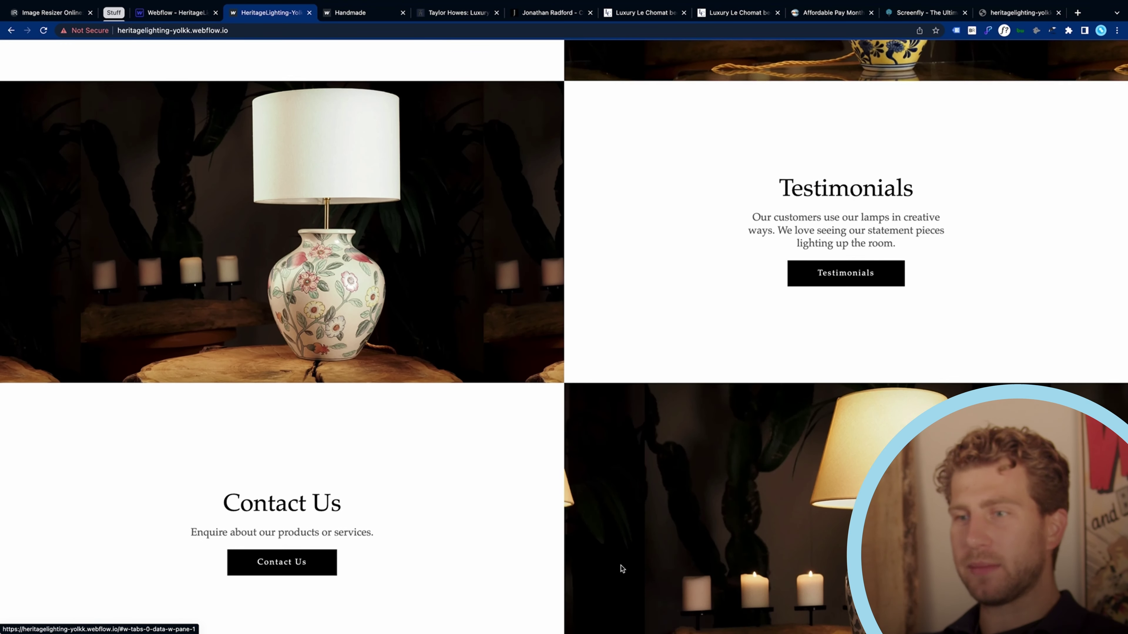
pyautogui.scroll(11, 622, 569)
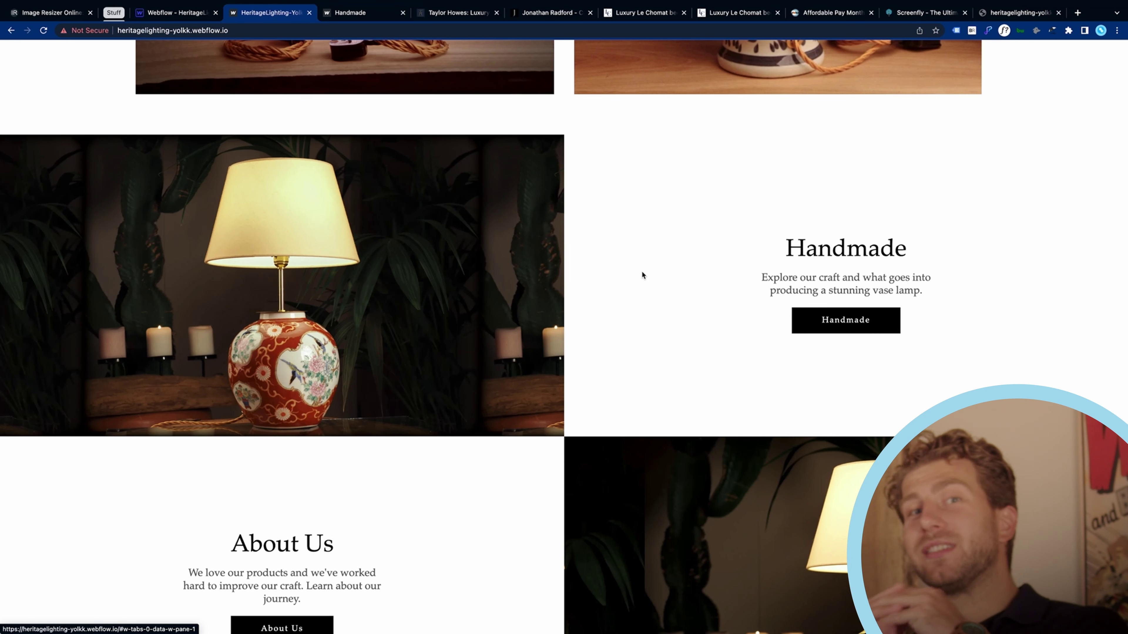
pyautogui.scroll(-13, 703, 299)
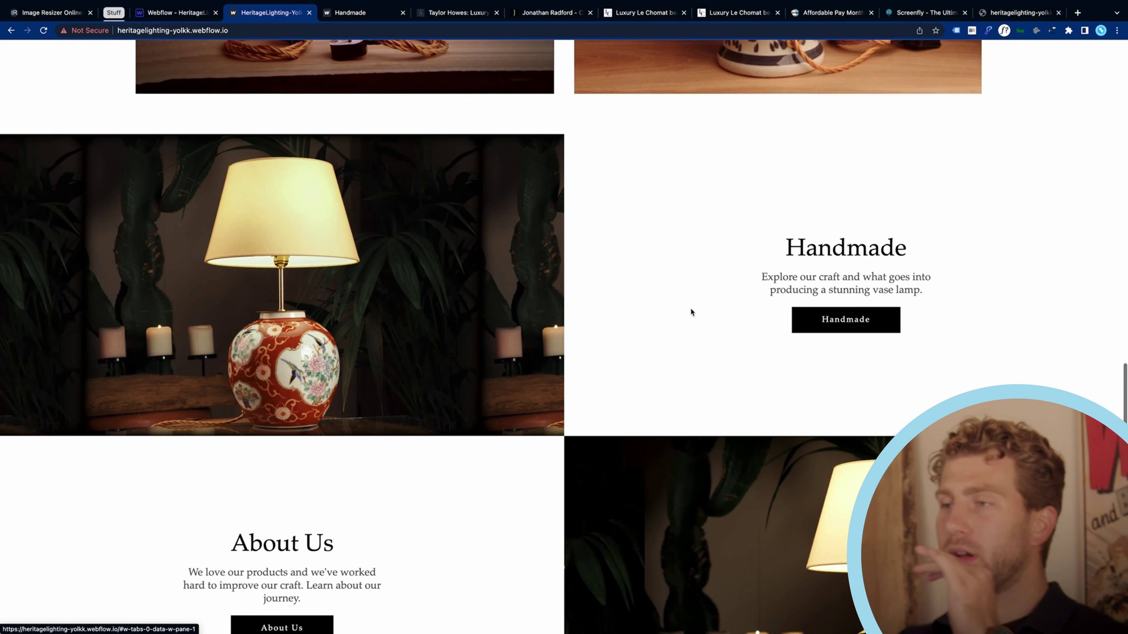
pyautogui.scroll(14, 686, 307)
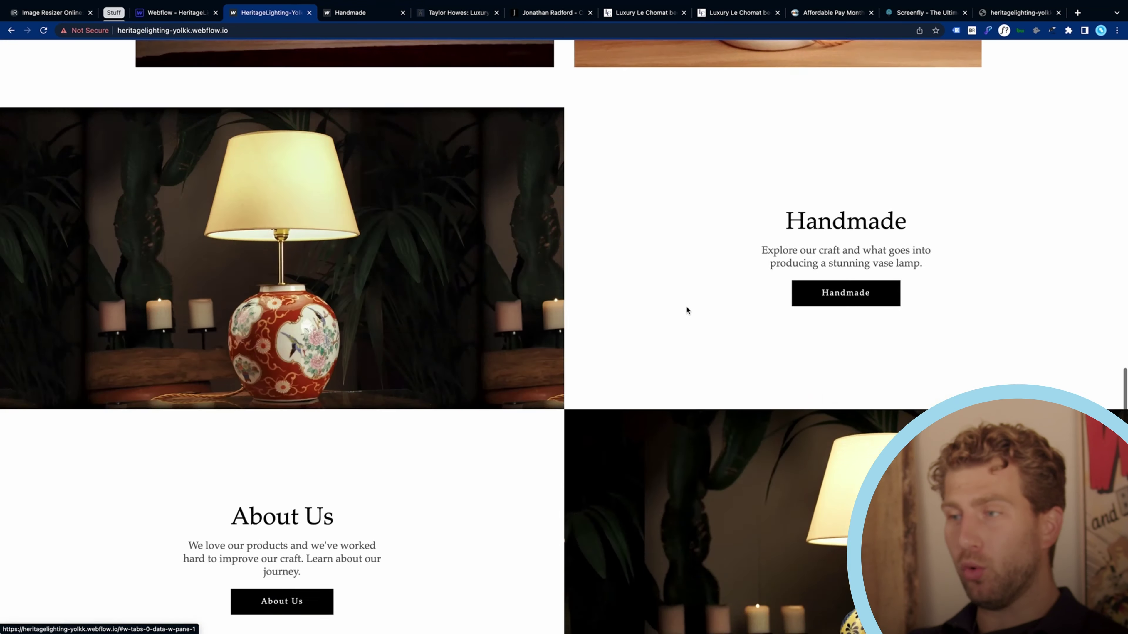
# Review the homepage's page-link sections in order, from Handmade through About Us and Testimonials to Contact Us.
pyautogui.scroll(-3, 685, 306)
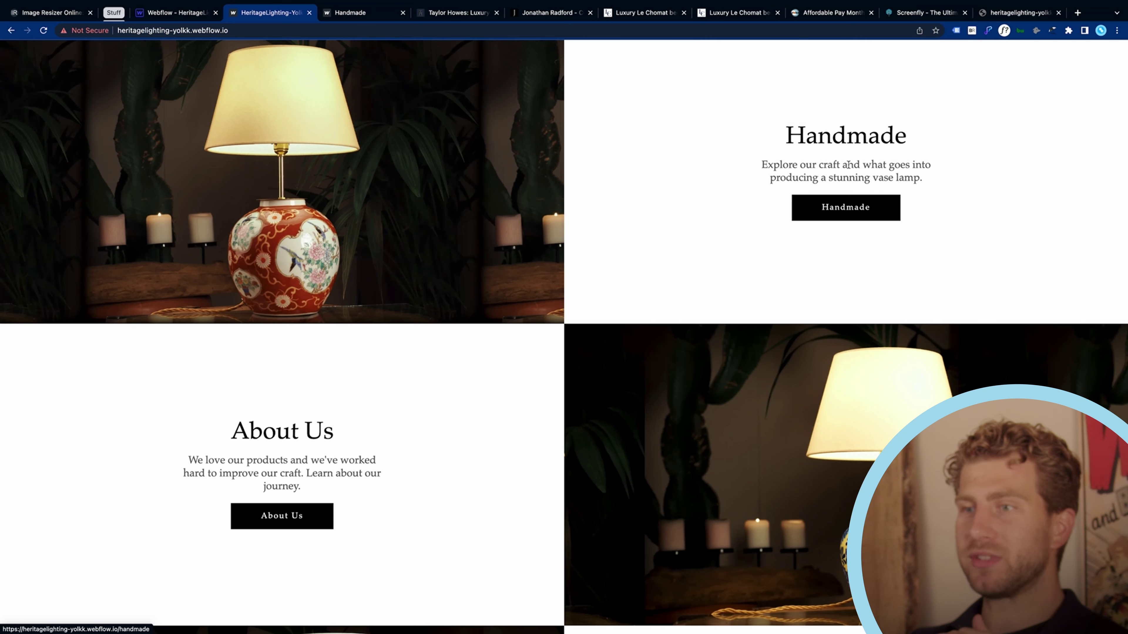
pyautogui.scroll(-4, 559, 257)
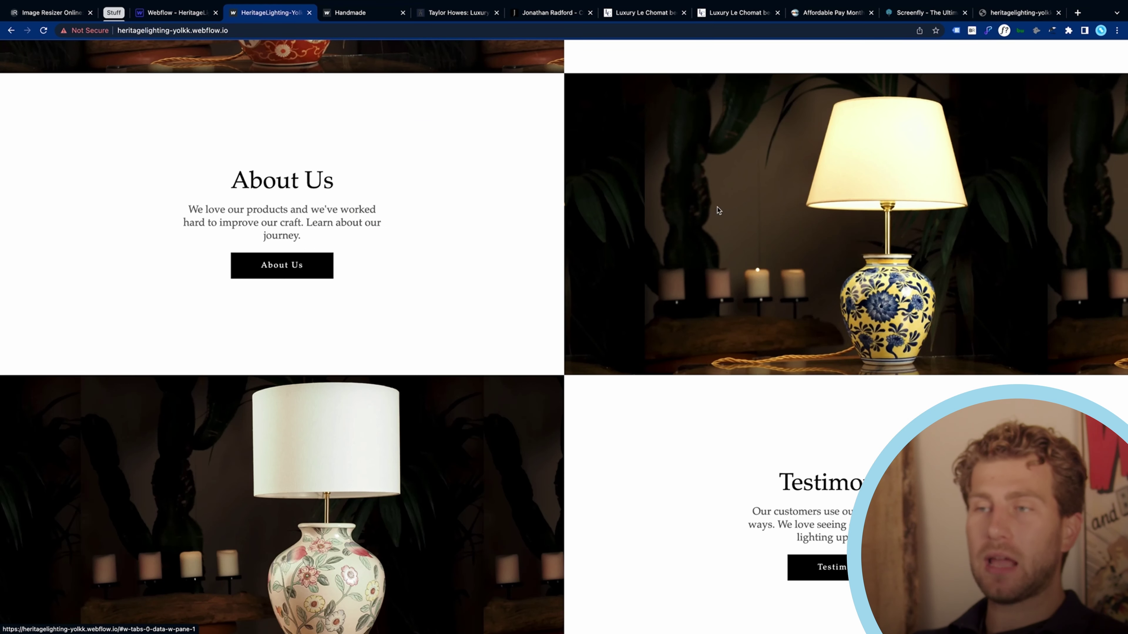
pyautogui.scroll(-5, 688, 234)
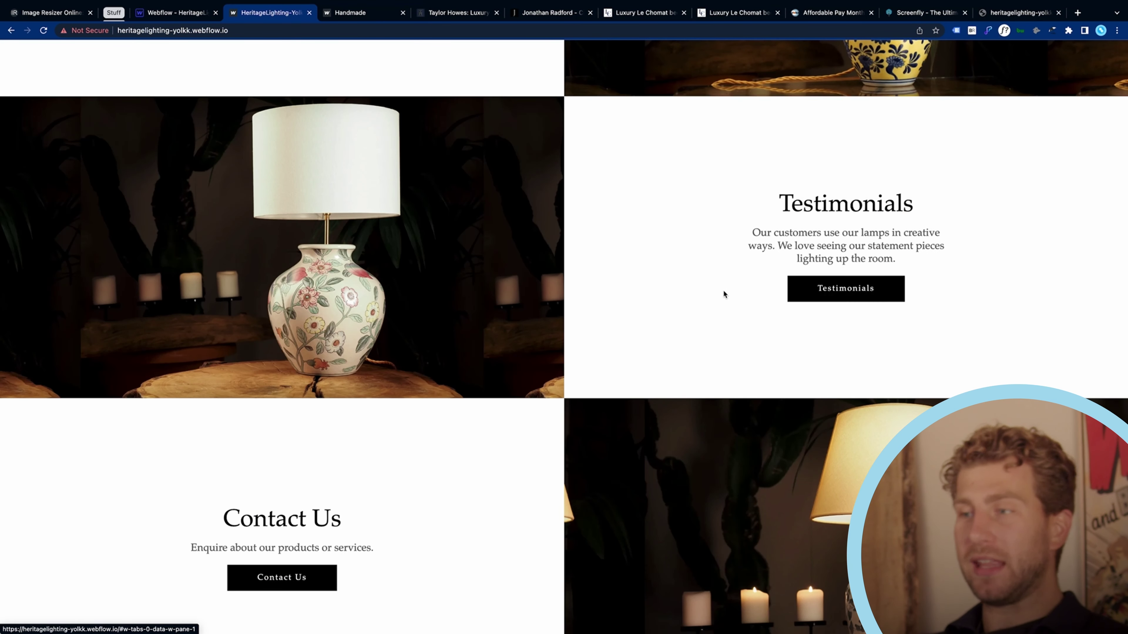
pyautogui.scroll(-3, 687, 302)
pyautogui.scroll(2, 734, 373)
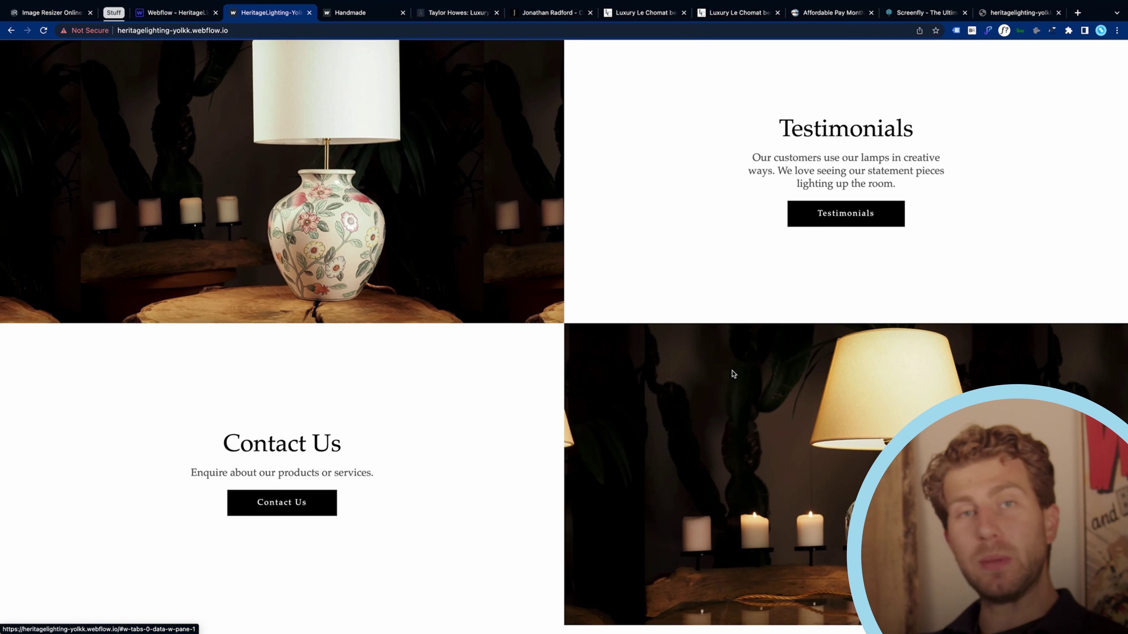
# Review the homepage again from the hero banner to the Handmade and About Us sections, ending at What we do.
pyautogui.scroll(20, 688, 383)
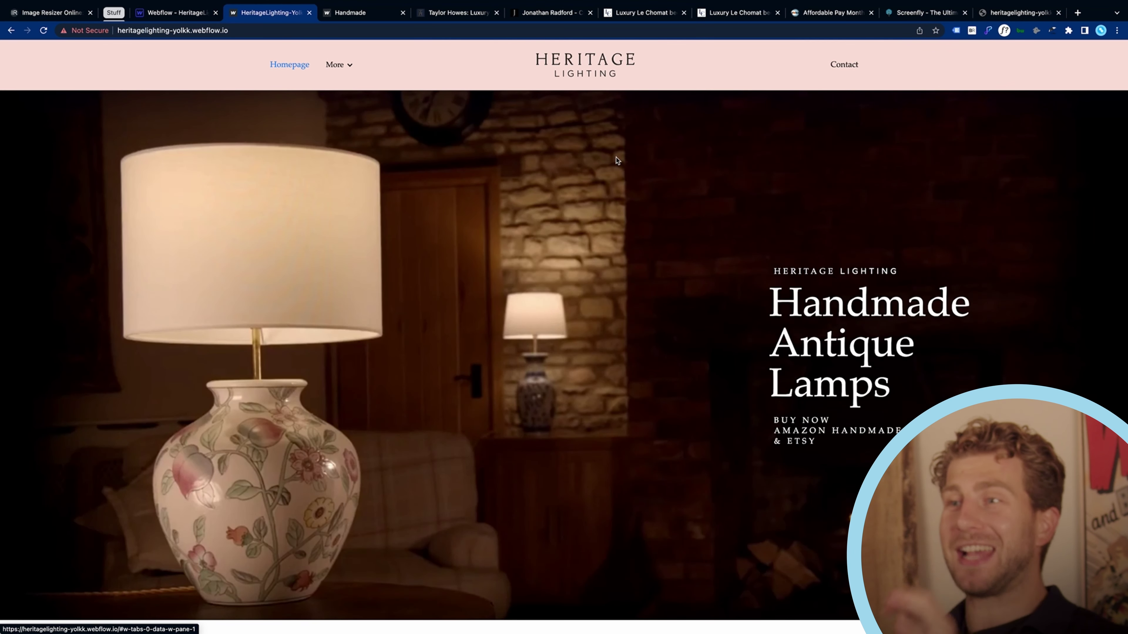
pyautogui.scroll(-9, 545, 254)
pyautogui.scroll(9, 546, 256)
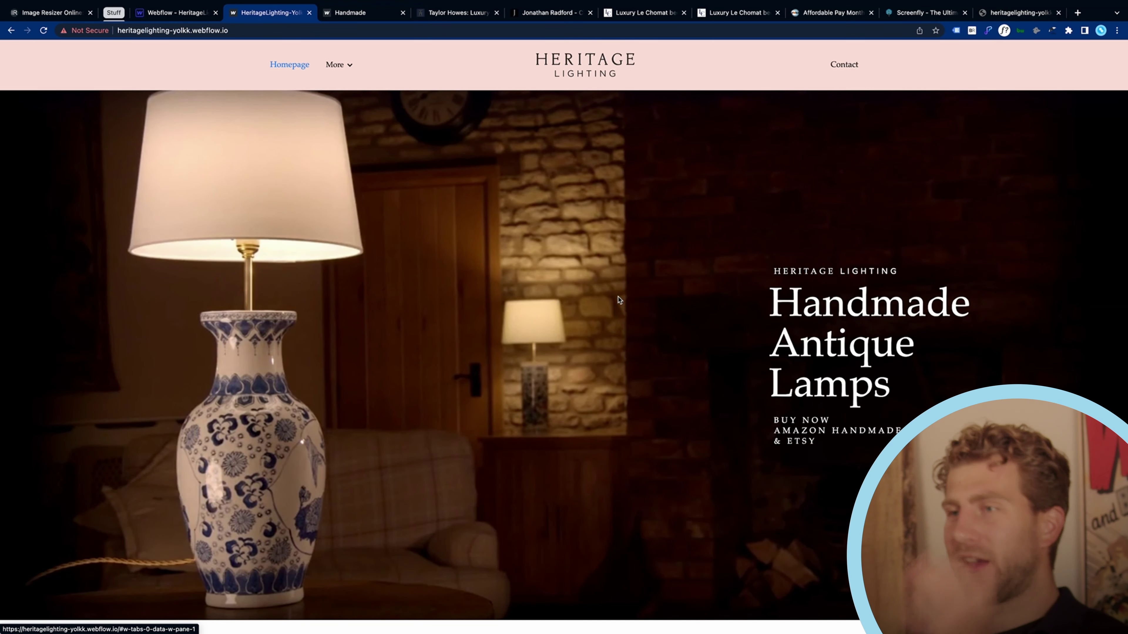
pyautogui.scroll(-15, 619, 301)
pyautogui.scroll(6, 612, 300)
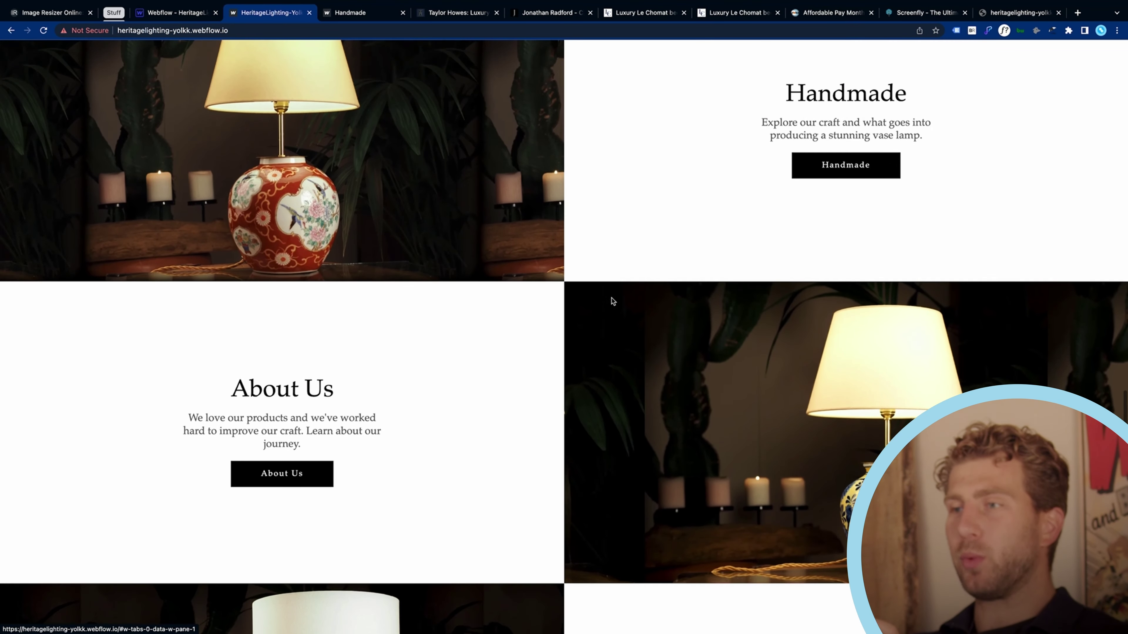
pyautogui.scroll(2, 612, 301)
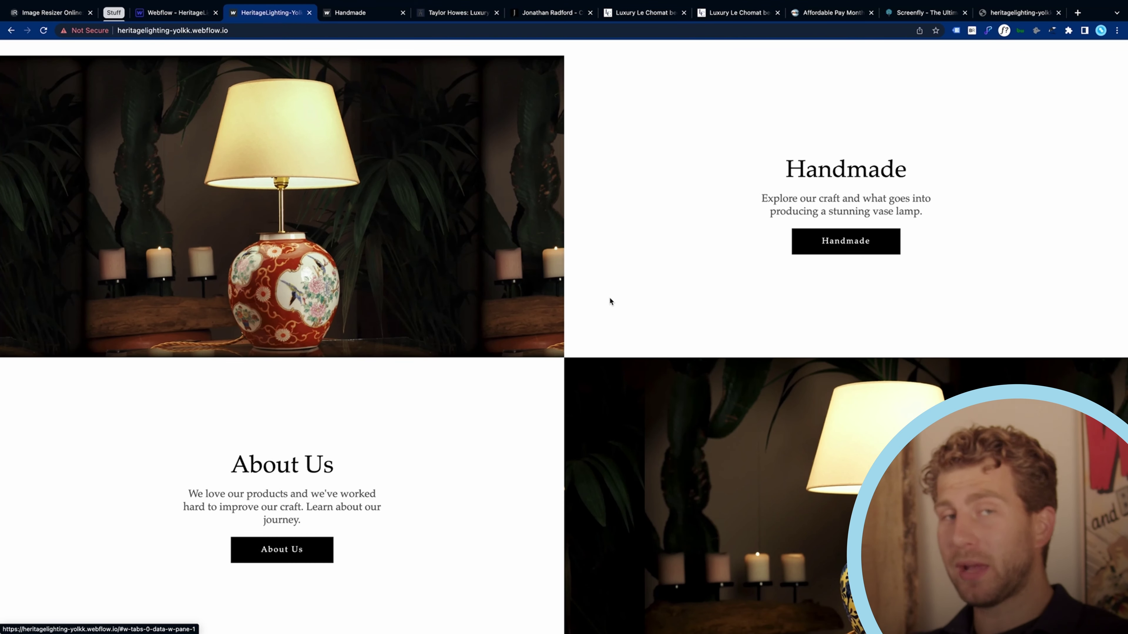
pyautogui.scroll(10, 610, 298)
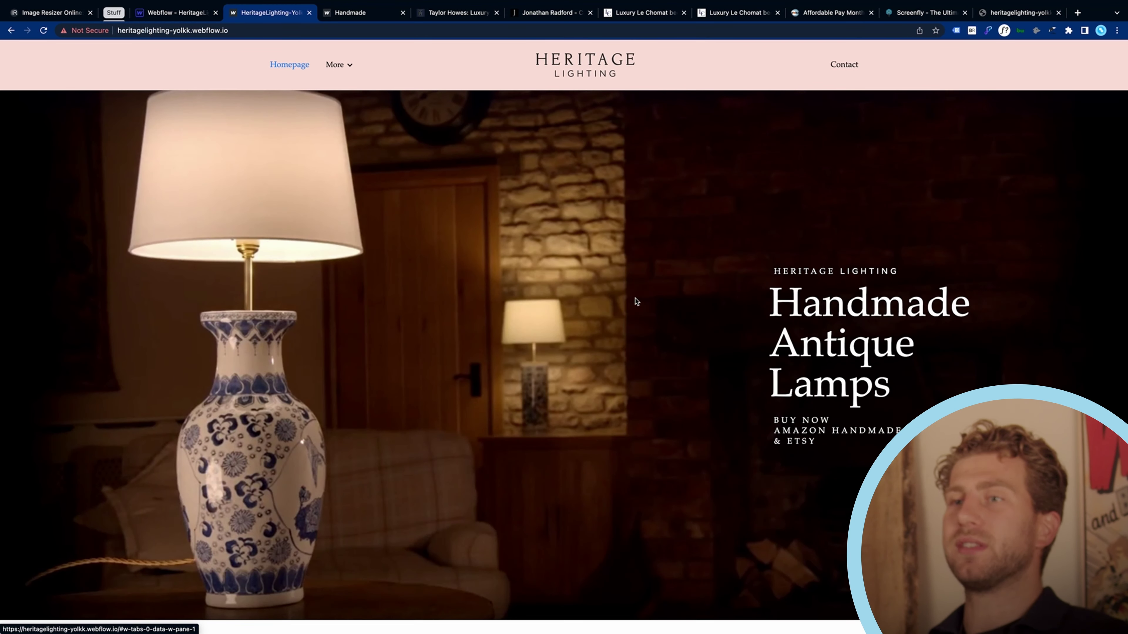
pyautogui.scroll(-8, 583, 323)
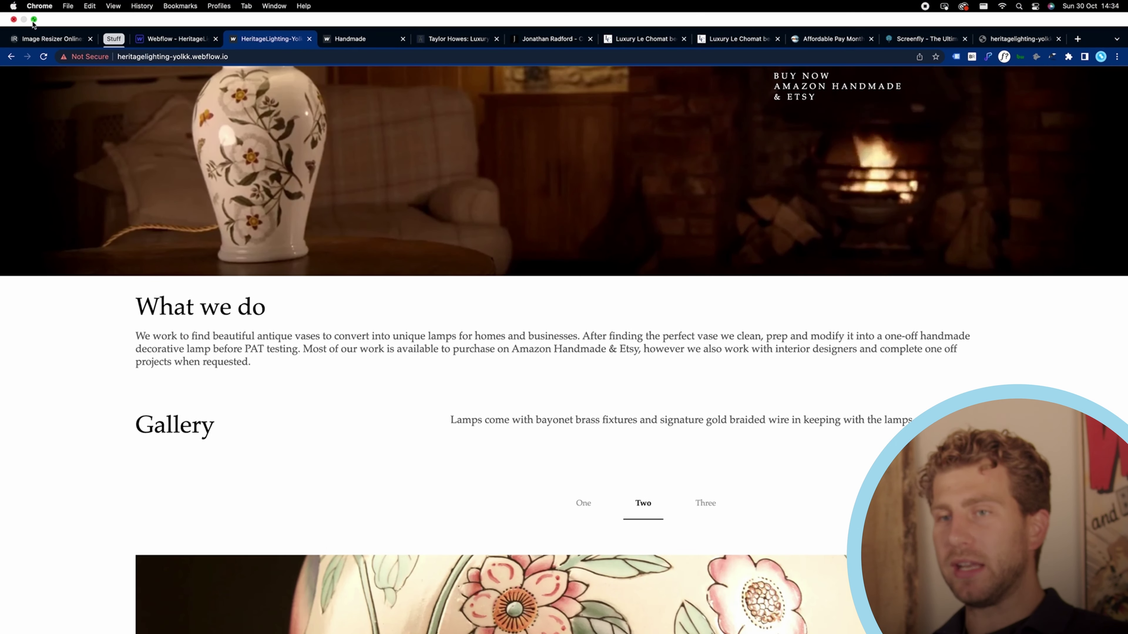
# Take the browser out of full screen and narrow its window until the homepage shows its collapsed-menu layout.
pyautogui.click(33, 16)
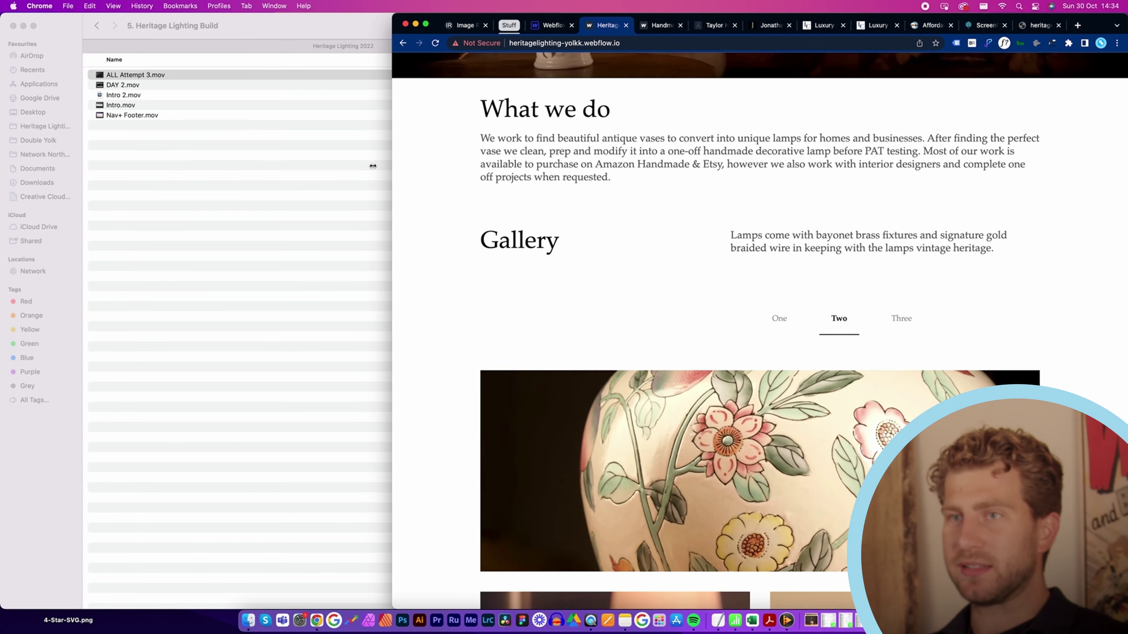
pyautogui.scroll(8, 684, 190)
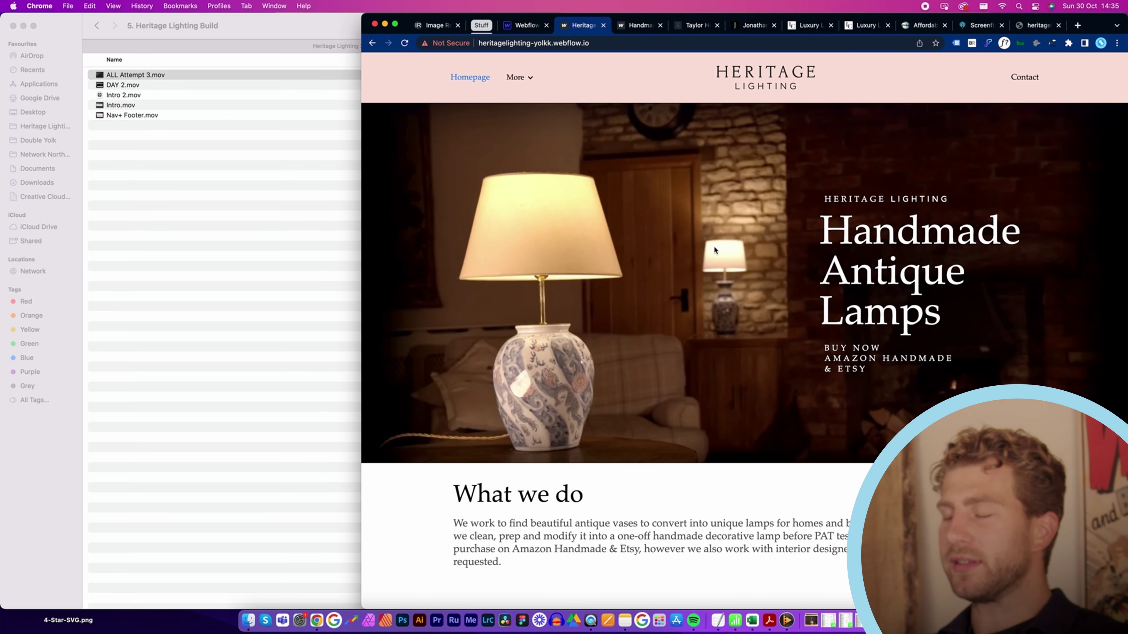
pyautogui.scroll(-1, 769, 276)
pyautogui.scroll(-3, 768, 276)
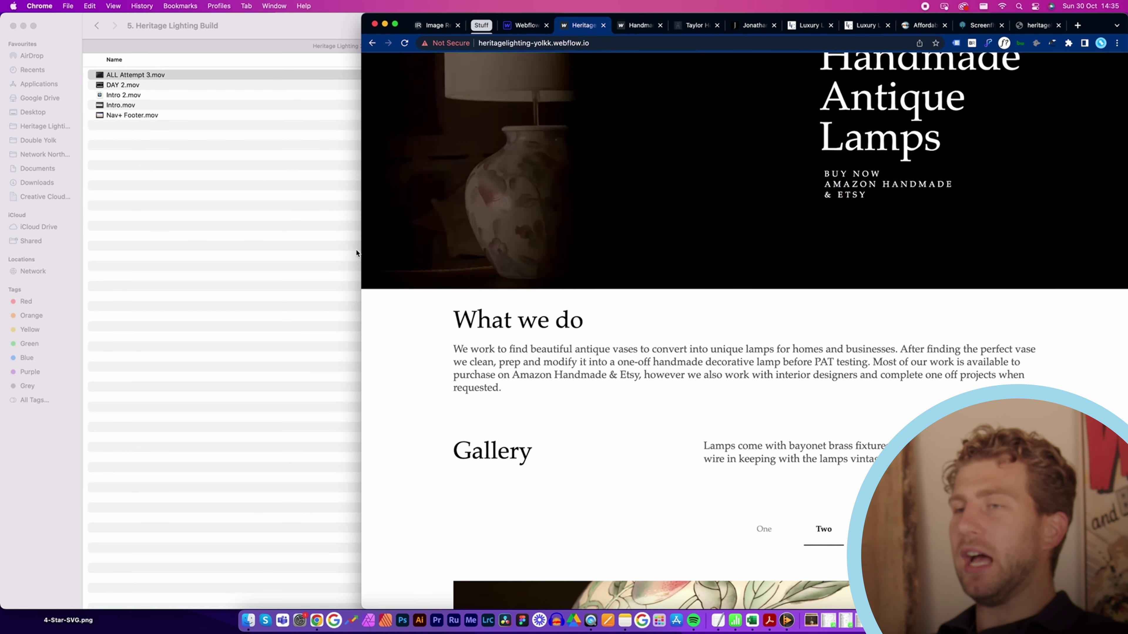
pyautogui.moveTo(363, 250); pyautogui.dragTo(680, 243)
pyautogui.scroll(4, 800, 257)
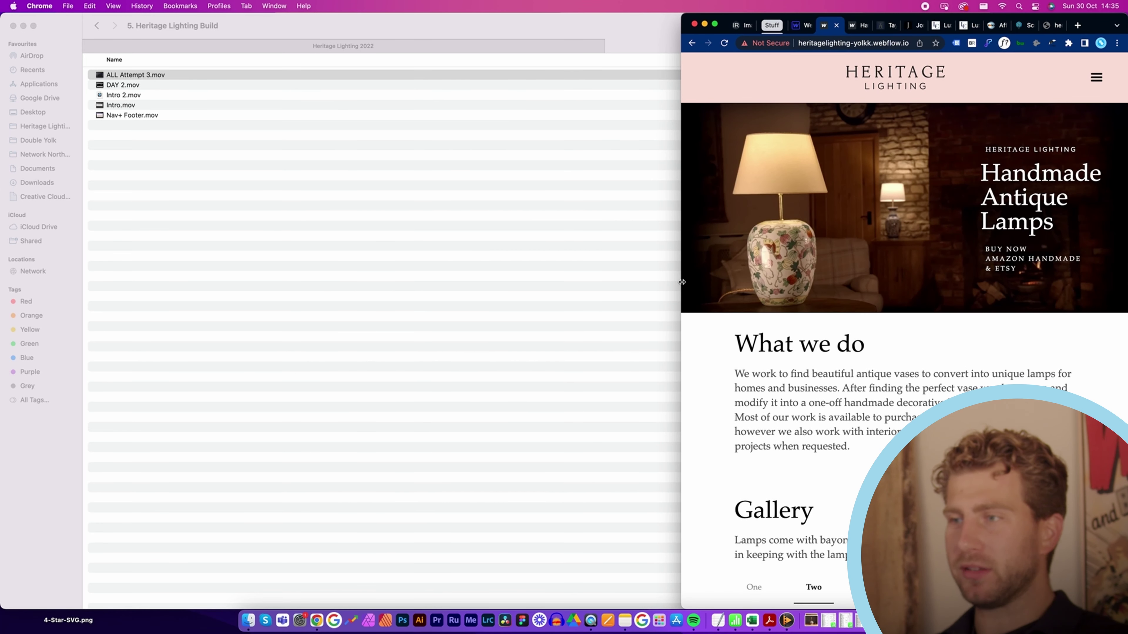
# Check the collapsed navigation menu and page content at the narrow width, and widen the window back to the desktop layout.
pyautogui.click(1094, 77)
pyautogui.click(798, 113)
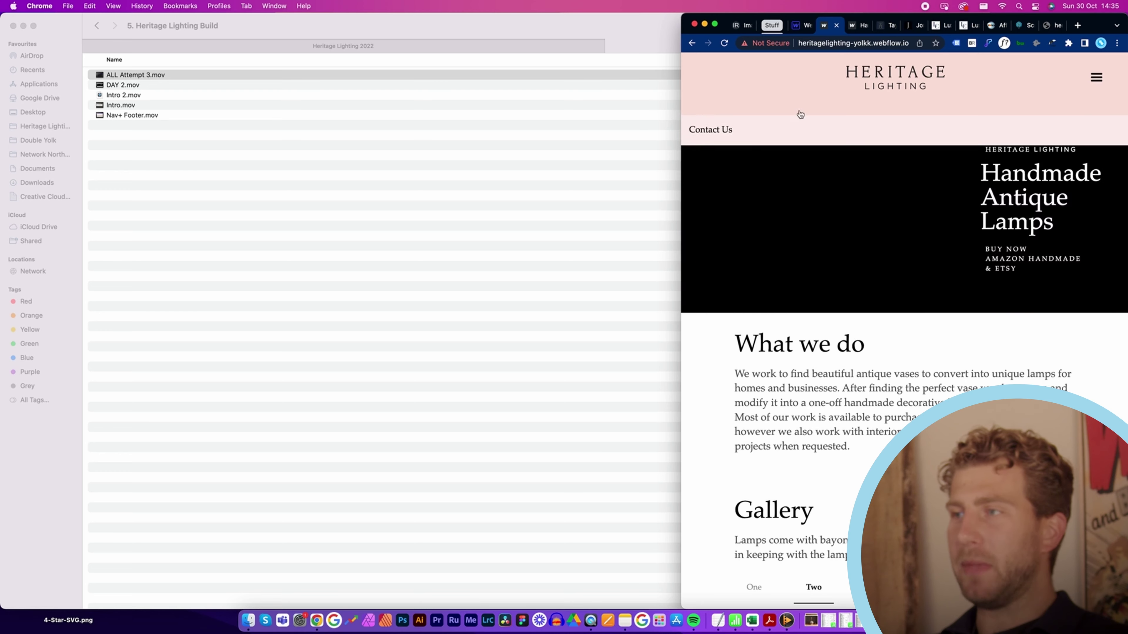
pyautogui.moveTo(680, 138)
pyautogui.mouseDown()
pyautogui.moveTo(196, 142)
pyautogui.moveTo(696, 146)
pyautogui.mouseUp()
pyautogui.scroll(-7, 805, 206)
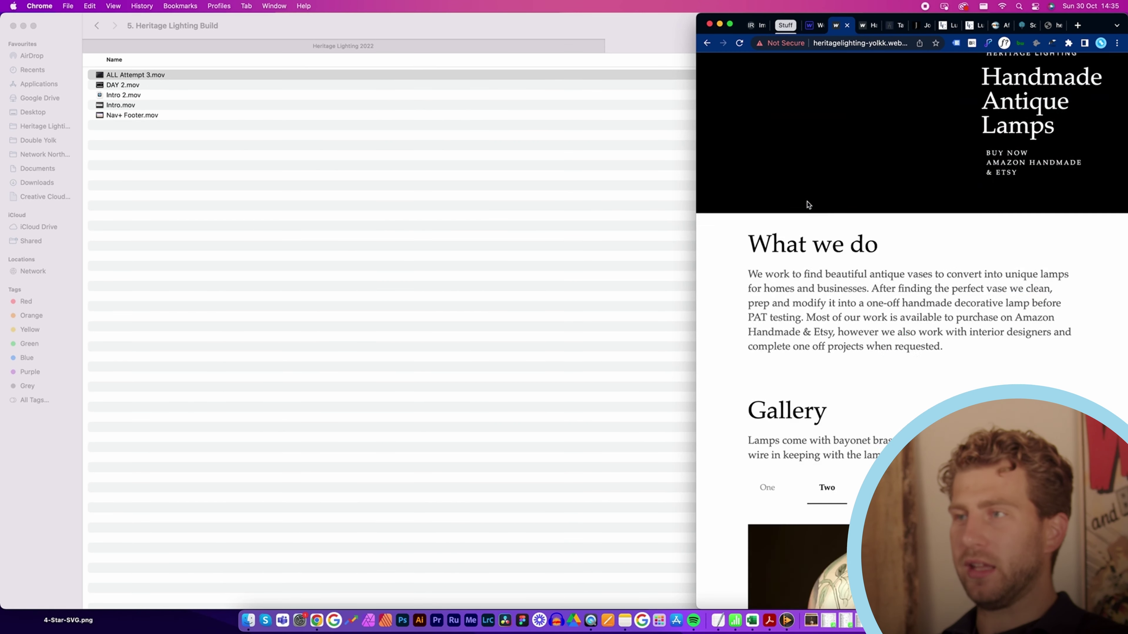
pyautogui.scroll(7, 808, 203)
pyautogui.moveTo(695, 191); pyautogui.dragTo(424, 191)
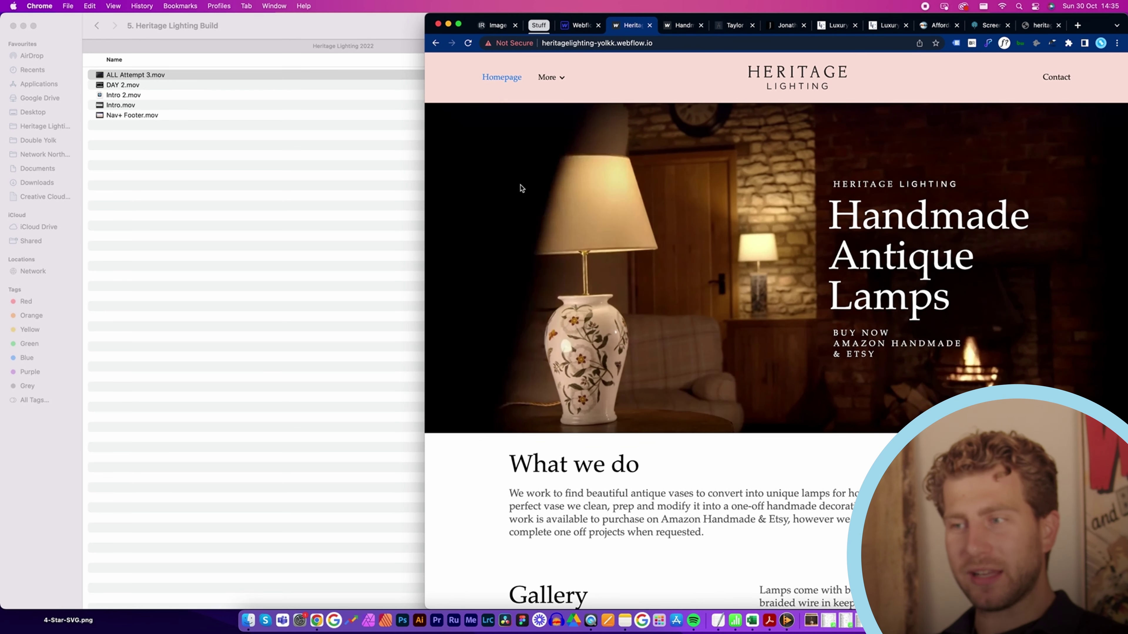
# Enlarge the browser window to the full screen width and look over the real estate agent's website used as a design reference.
pyautogui.hotkey('ctrl', 'alt', 'Return')
pyautogui.hotkey('ctrl', 'Tab')
pyautogui.hotkey('ctrl', 'Tab')
pyautogui.hotkey('ctrl', 'Tab')
pyautogui.scroll(15, 511, 209)
pyautogui.scroll(15, 516, 220)
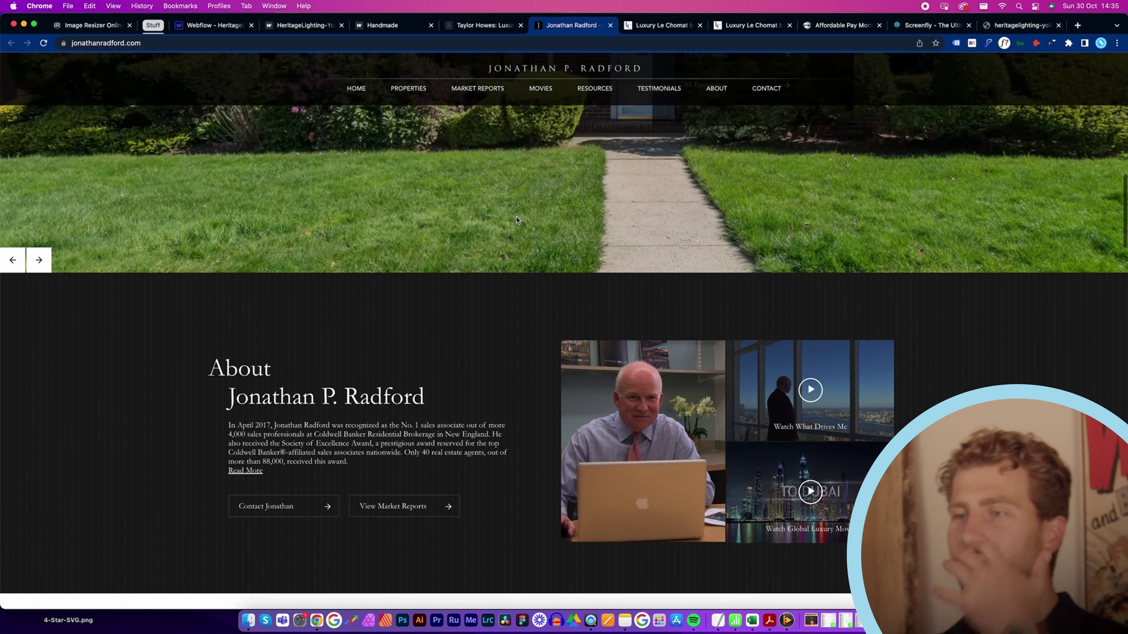
# Look over the real estate agent's property and About sections and the Le Chomat luxury beds homepage as design references.
pyautogui.scroll(-10, 516, 220)
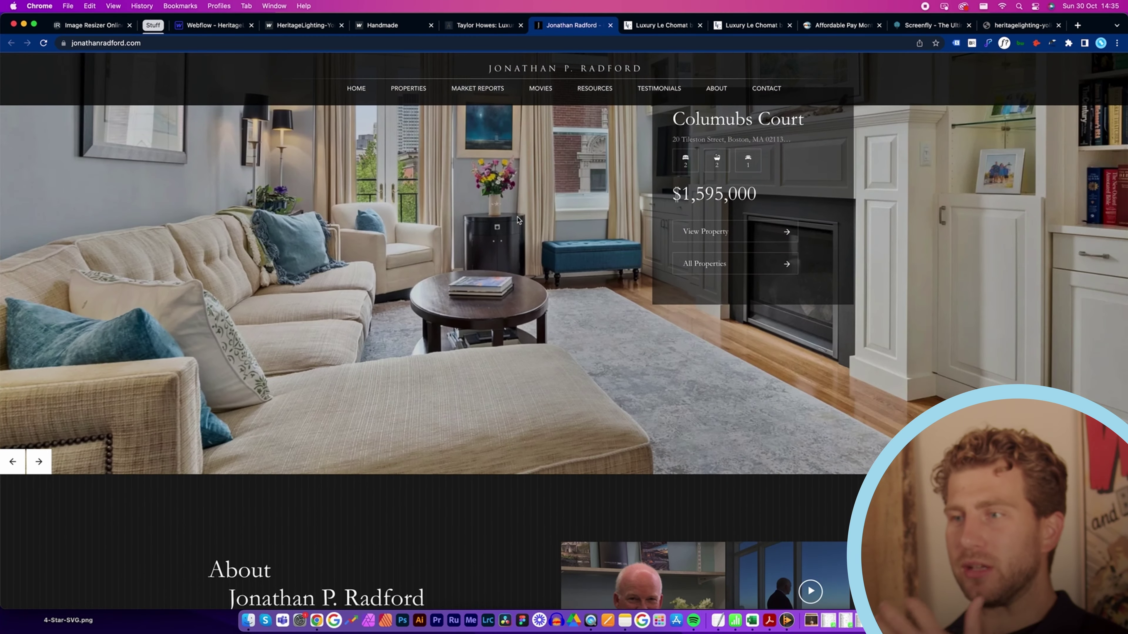
pyautogui.hotkey('ctrl', 'Tab')
pyautogui.scroll(10, 577, 274)
pyautogui.scroll(-5, 581, 277)
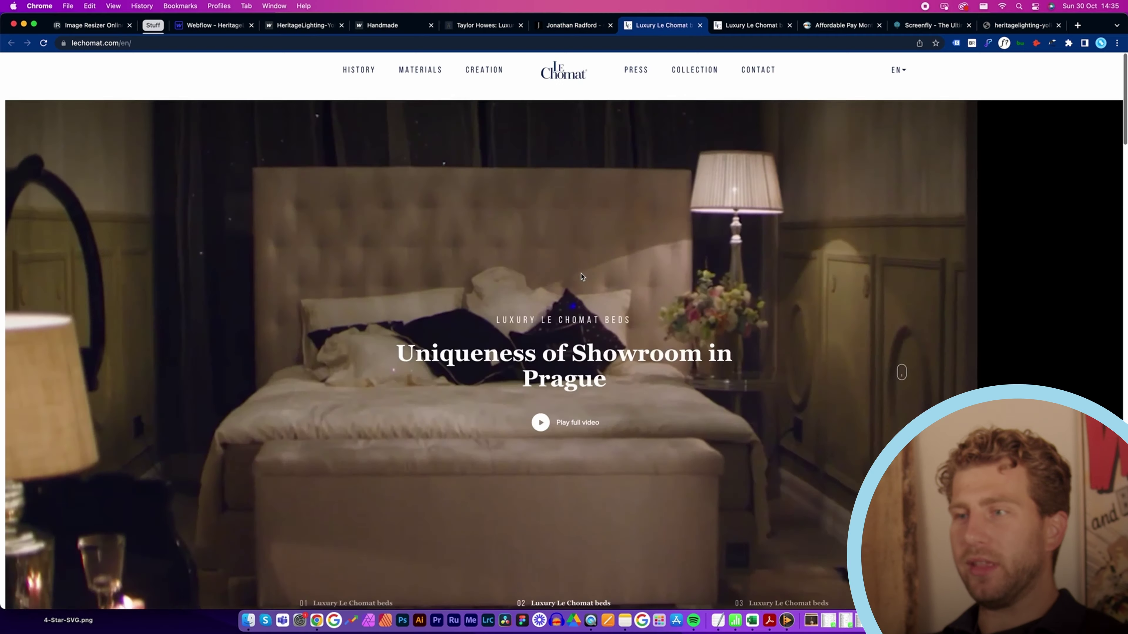
# Return to the published Heritage Lighting homepage and look over it from the hero banner down to the gallery.
pyautogui.hotkey('ctrl', 'shift', 'Tab')
pyautogui.hotkey('ctrl', 'shift', 'Tab')
pyautogui.hotkey('ctrl', 'shift', 'Tab')
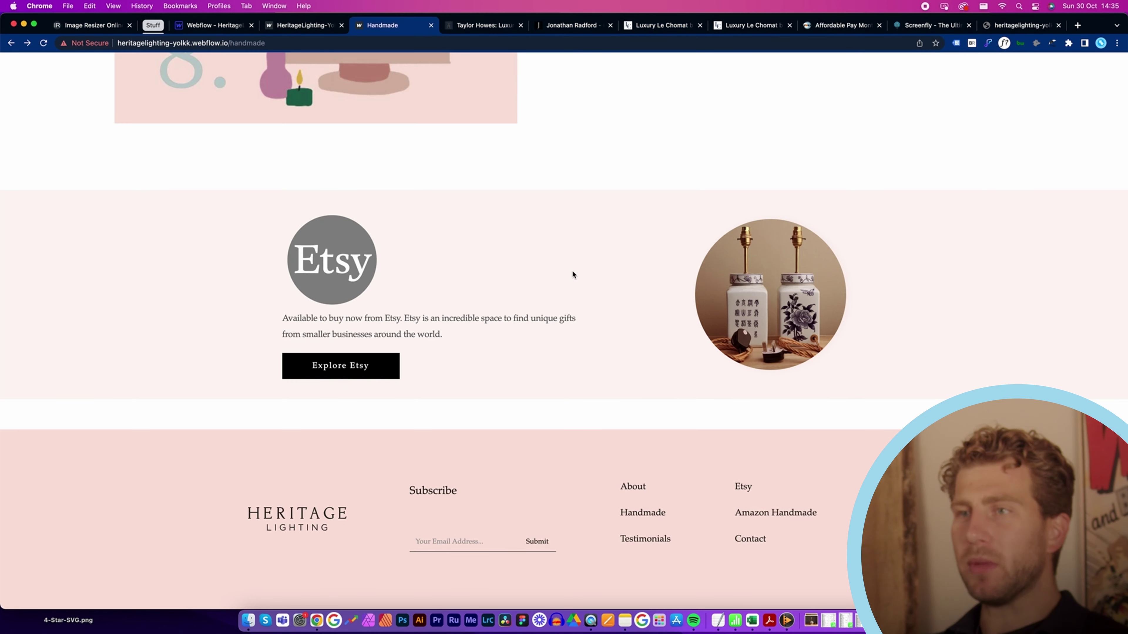
pyautogui.hotkey('ctrl', 'shift', 'Tab')
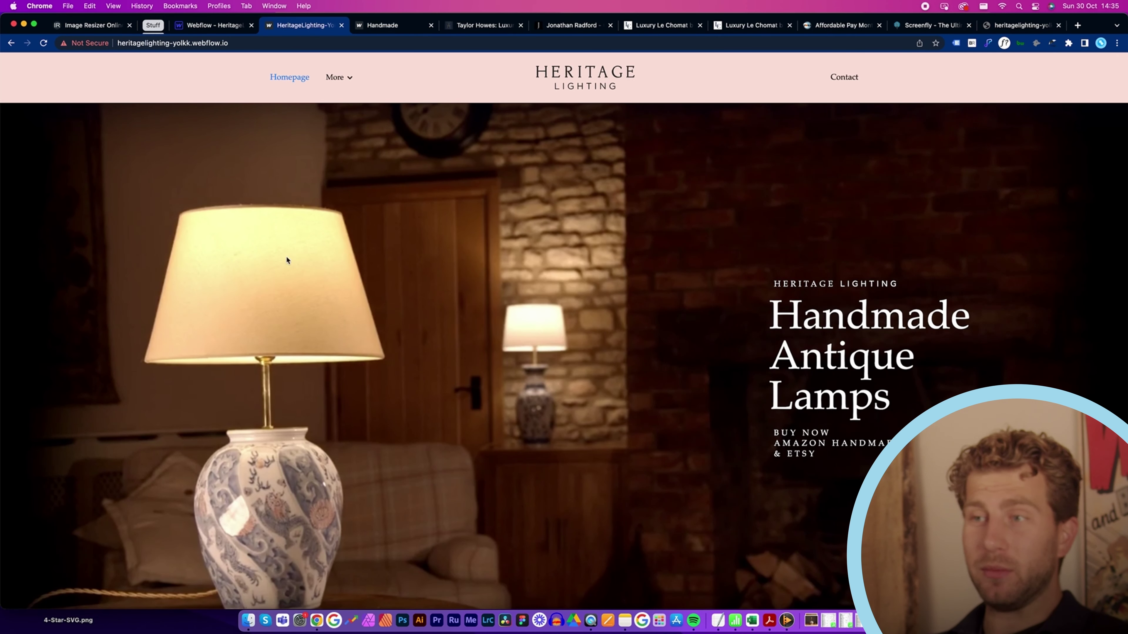
pyautogui.scroll(-3, 286, 260)
pyautogui.scroll(-6, 433, 251)
pyautogui.scroll(-7, 432, 251)
pyautogui.scroll(-6, 433, 251)
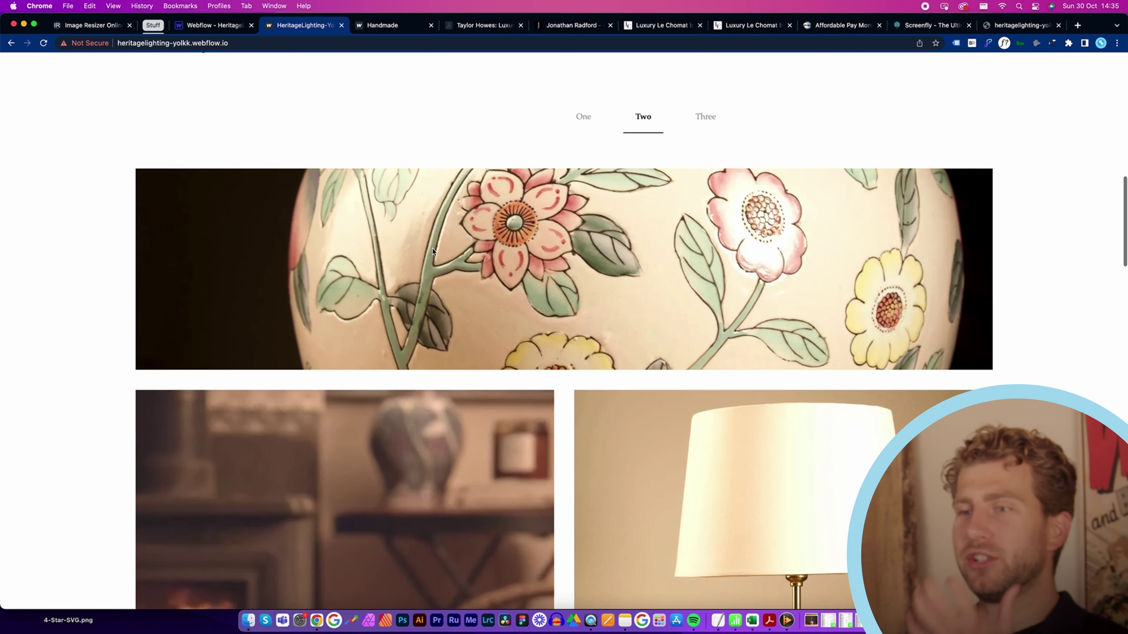
pyautogui.scroll(6, 446, 248)
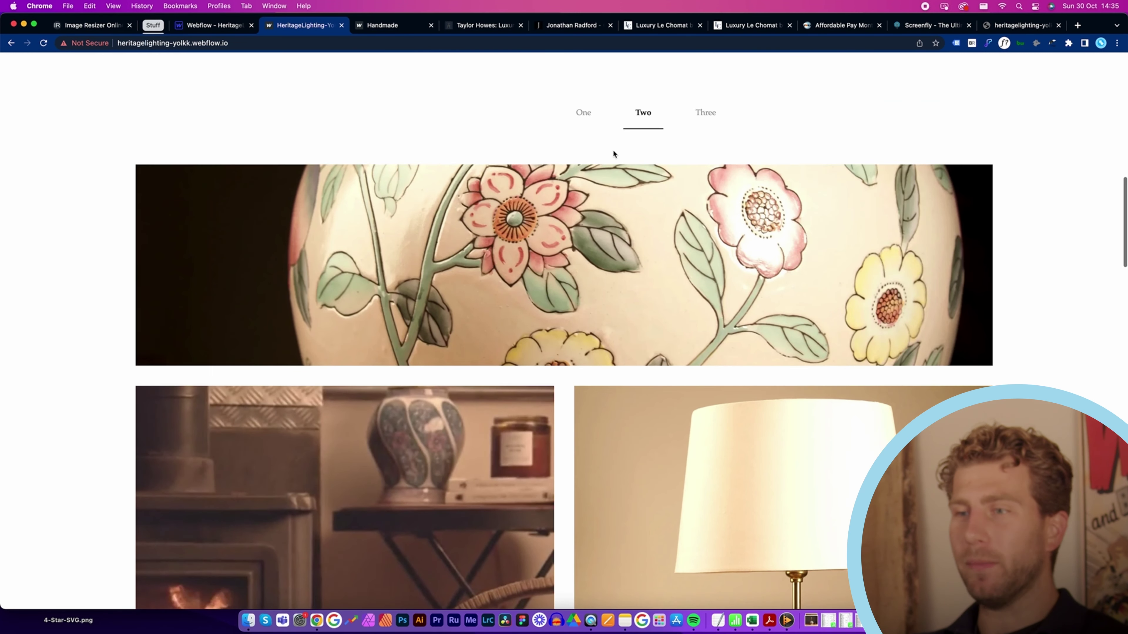
# Compare gallery sets One, Two and Three, and look through the images and embedded video of set One.
pyautogui.click(583, 113)
pyautogui.scroll(3, 498, 203)
pyautogui.scroll(4, 499, 203)
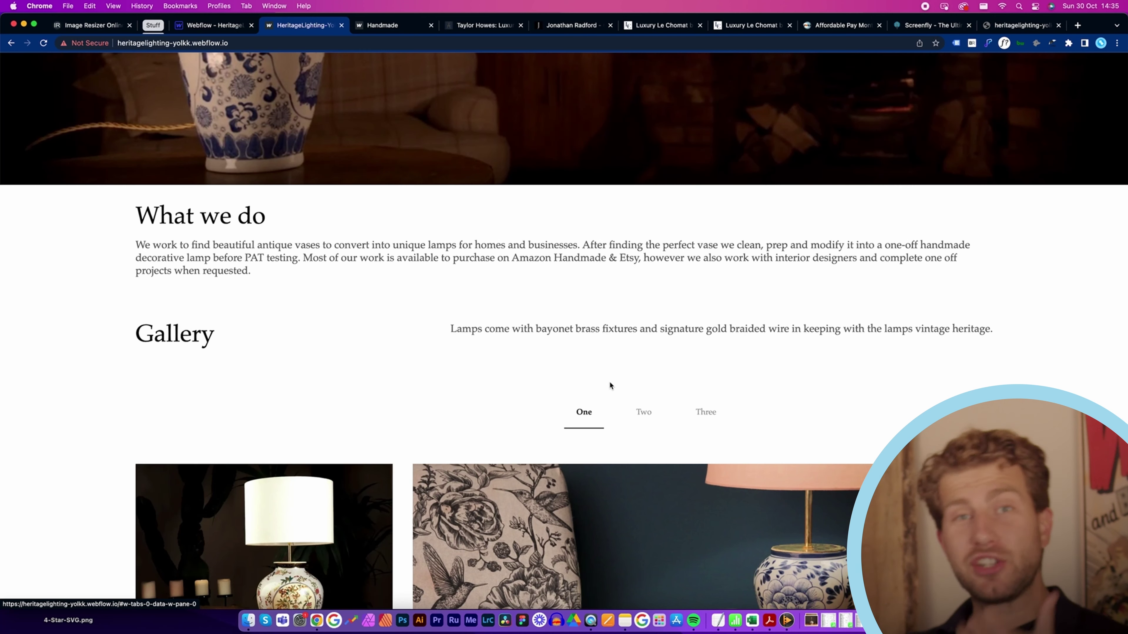
pyautogui.click(641, 415)
pyautogui.click(701, 413)
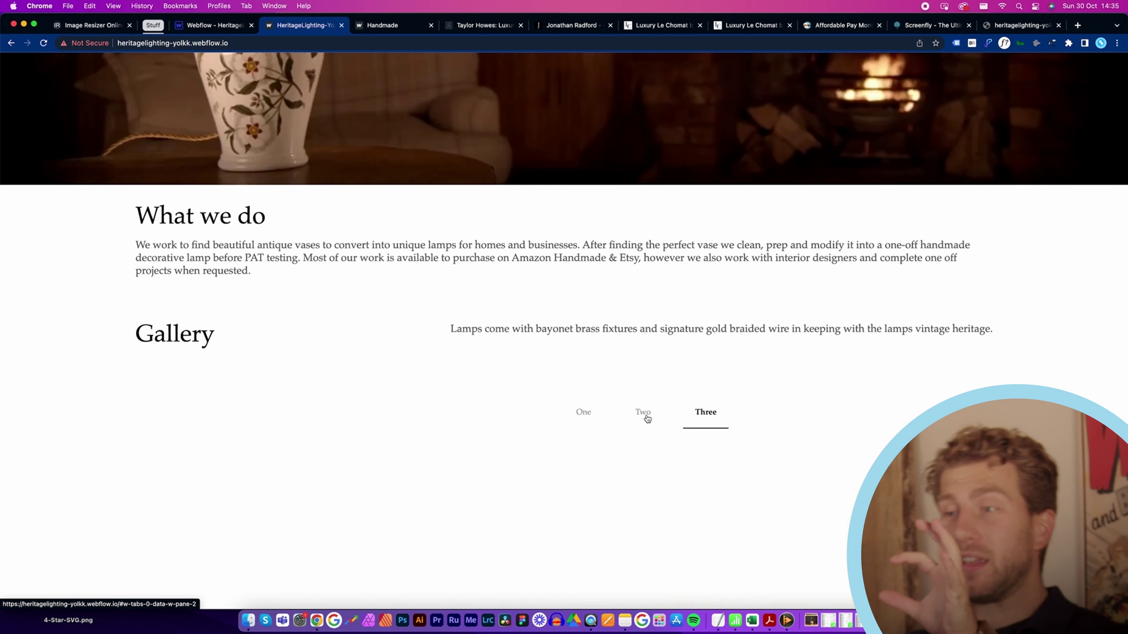
pyautogui.click(583, 412)
pyautogui.scroll(-3, 538, 292)
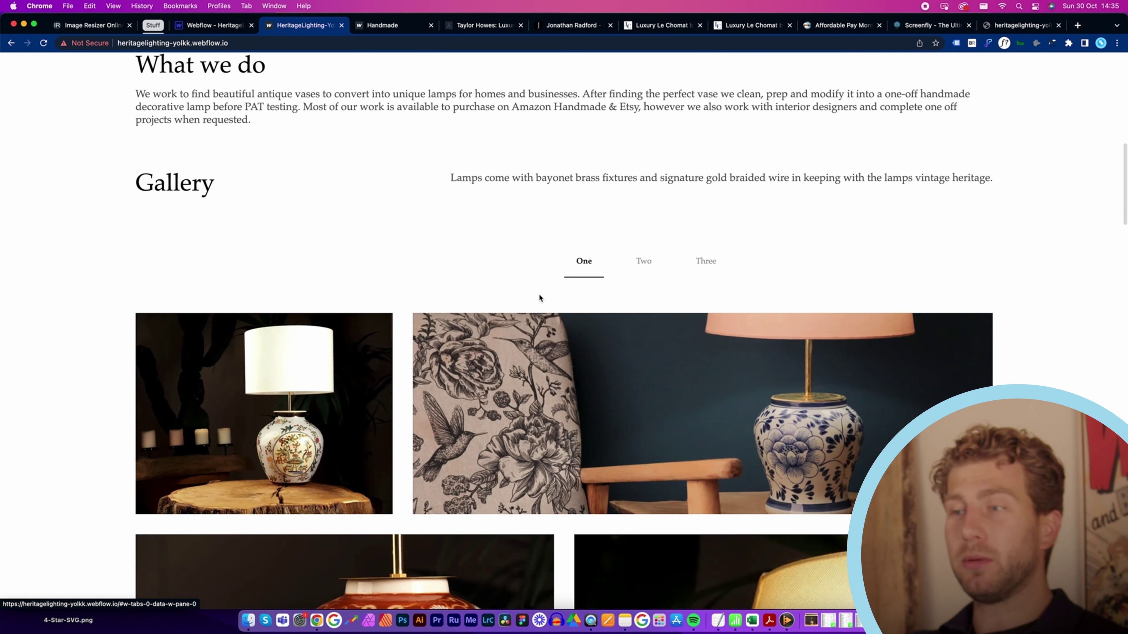
pyautogui.scroll(-10, 539, 295)
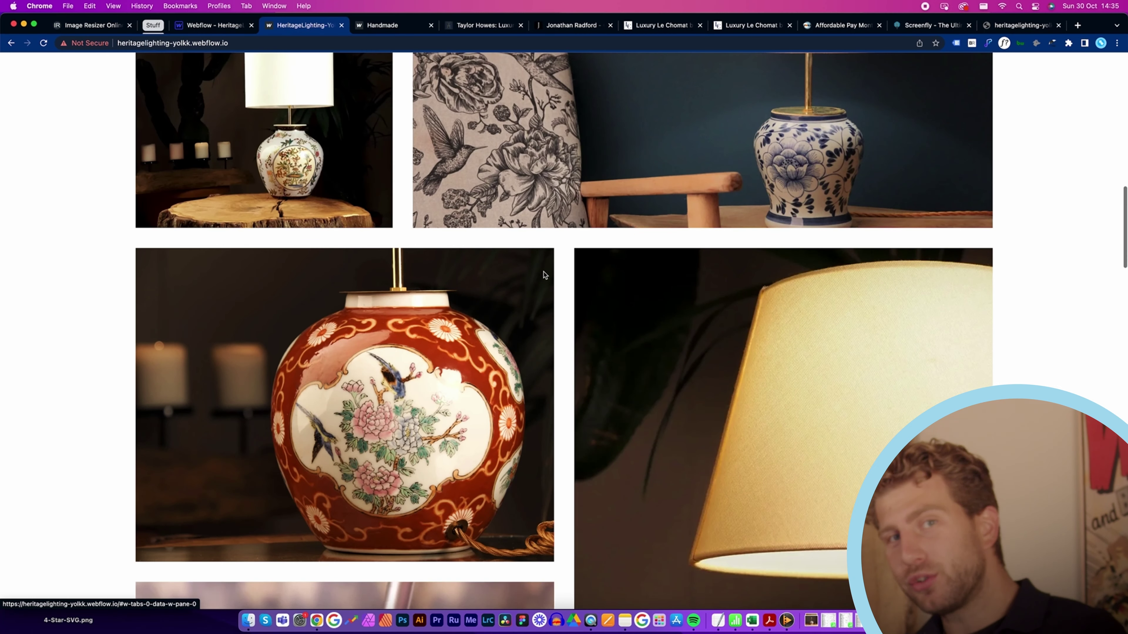
pyautogui.scroll(-7, 545, 272)
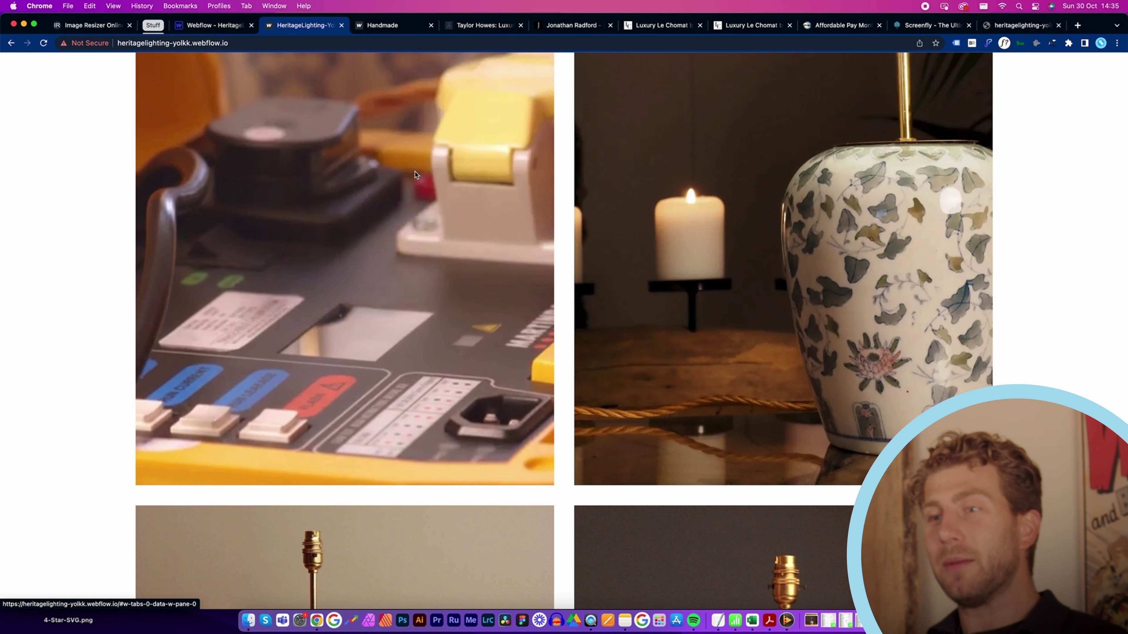
# Switch to Finder, play Heritage Lighting Handmade Video.mp4, skip ahead in it and close the player.
pyautogui.click(249, 620)
pyautogui.click(355, 49)
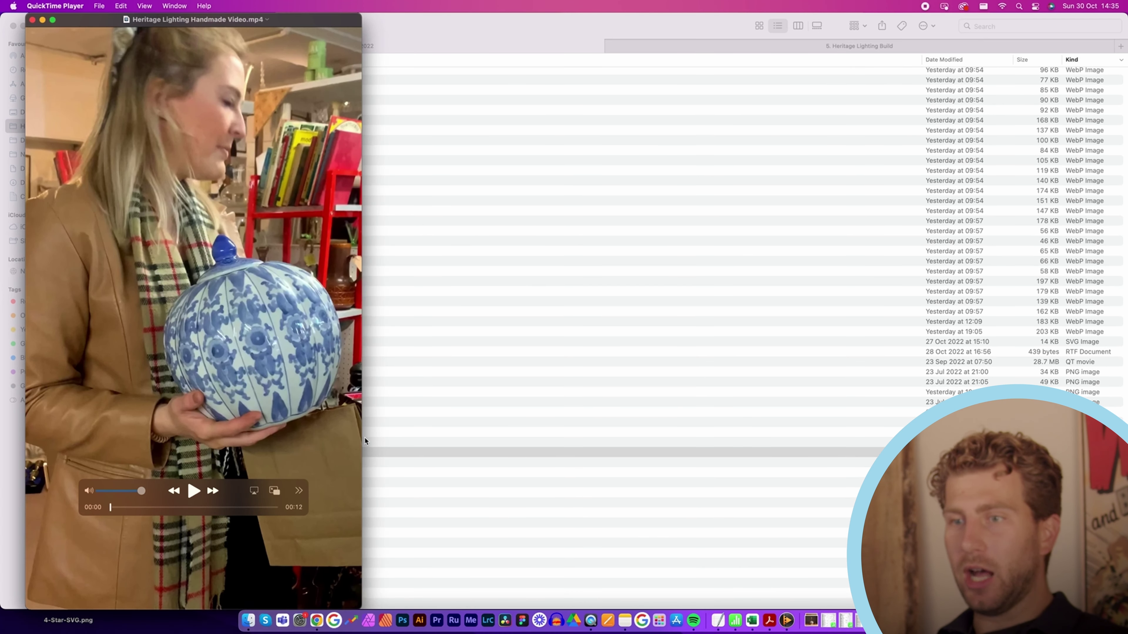
pyautogui.click(193, 491)
pyautogui.moveTo(111, 507); pyautogui.dragTo(199, 511)
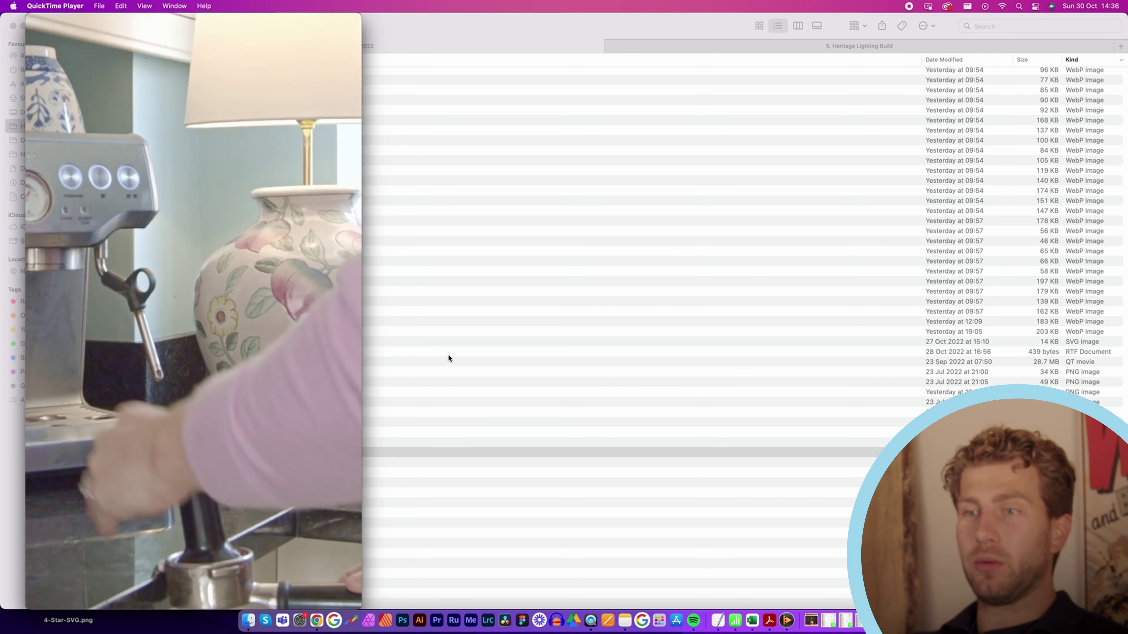
pyautogui.press('super+w')
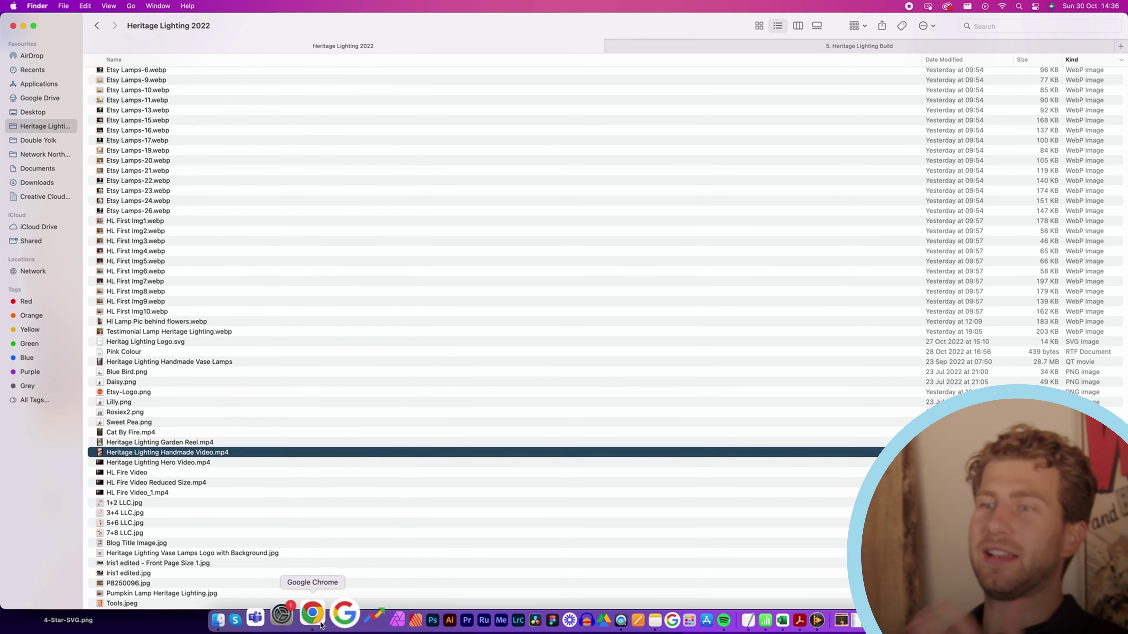
# Switch back to Chrome and review the image and video grid of gallery set One from end to end.
pyautogui.click(322, 624)
pyautogui.scroll(10, 496, 405)
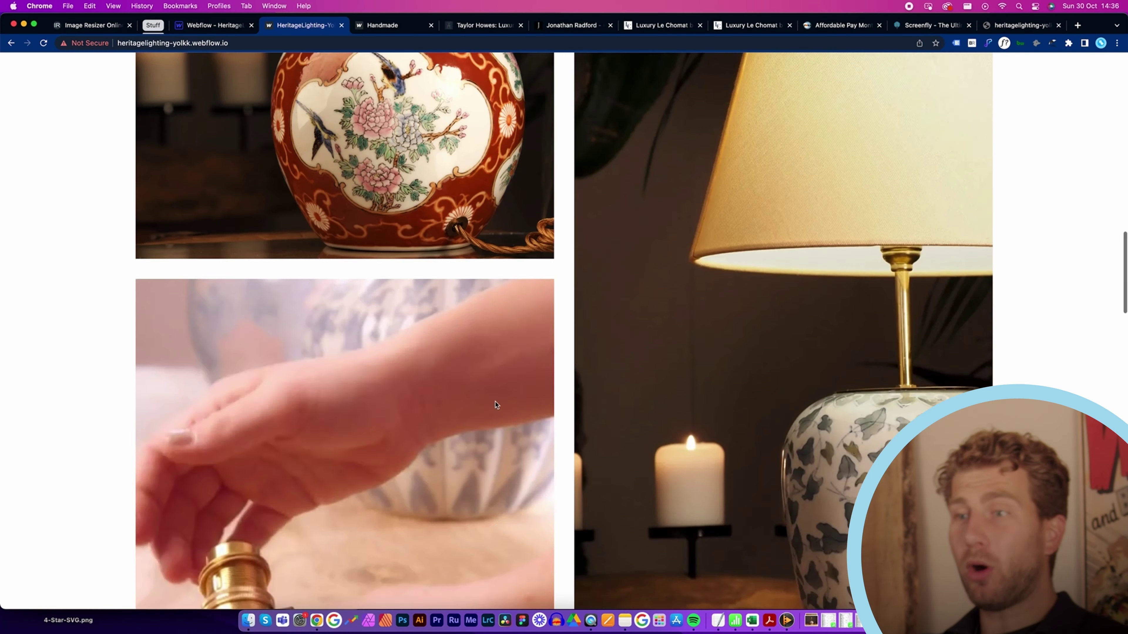
pyautogui.scroll(7, 496, 405)
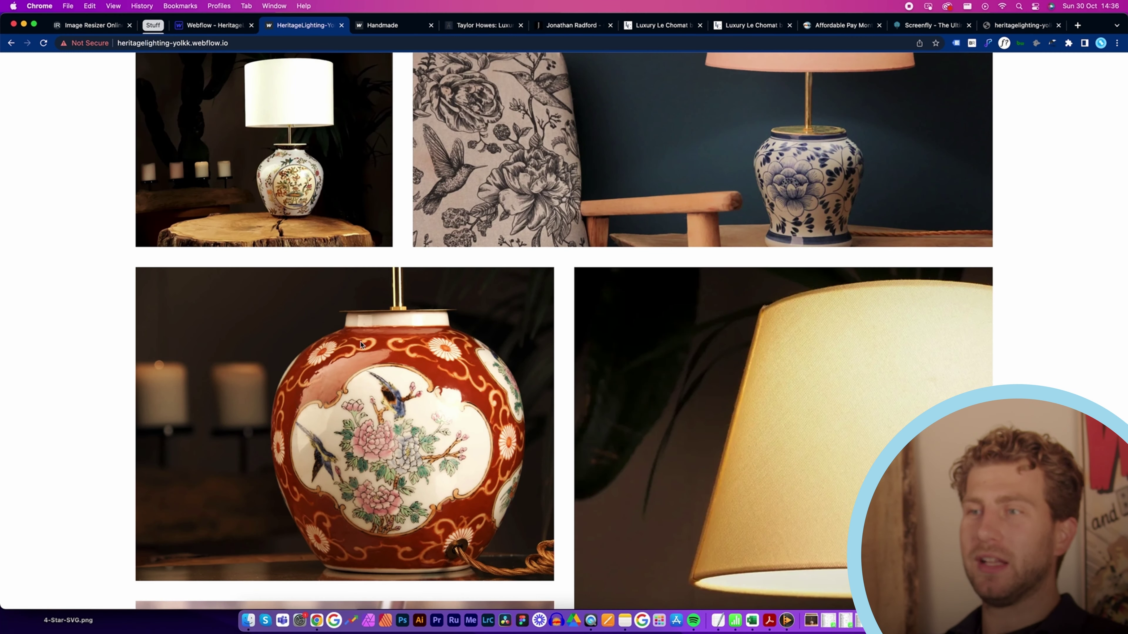
pyautogui.scroll(-15, 361, 344)
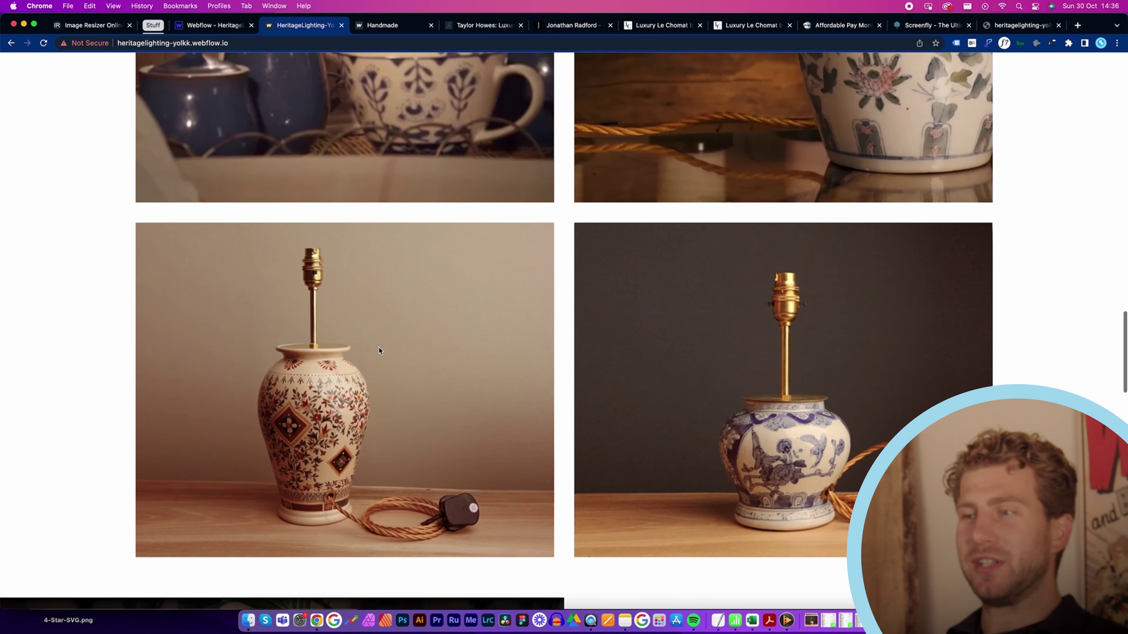
pyautogui.scroll(15, 379, 351)
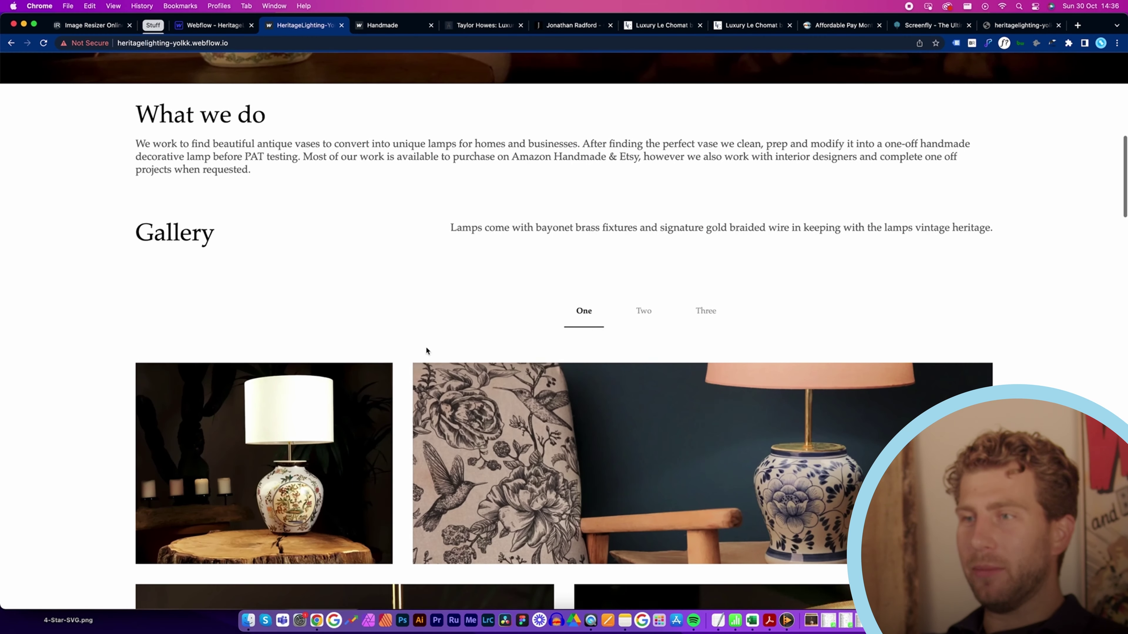
# Review gallery set Two, and narrow the browser window and widen it back to check how the grid adapts.
pyautogui.click(659, 315)
pyautogui.scroll(-10, 659, 314)
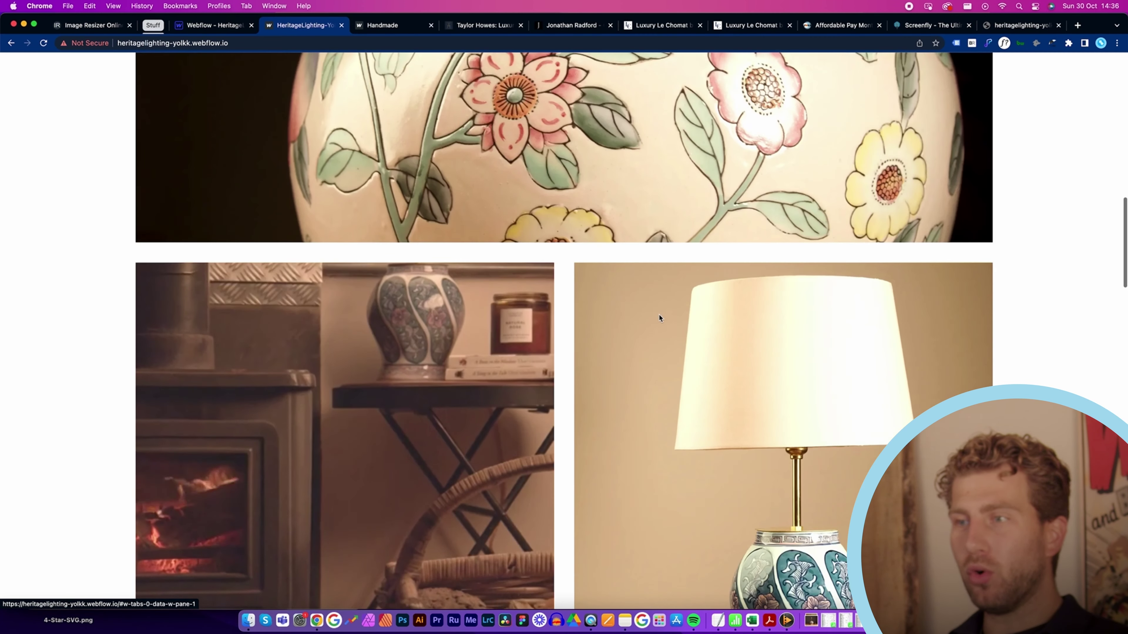
pyautogui.scroll(-5, 660, 319)
pyautogui.scroll(5, 622, 318)
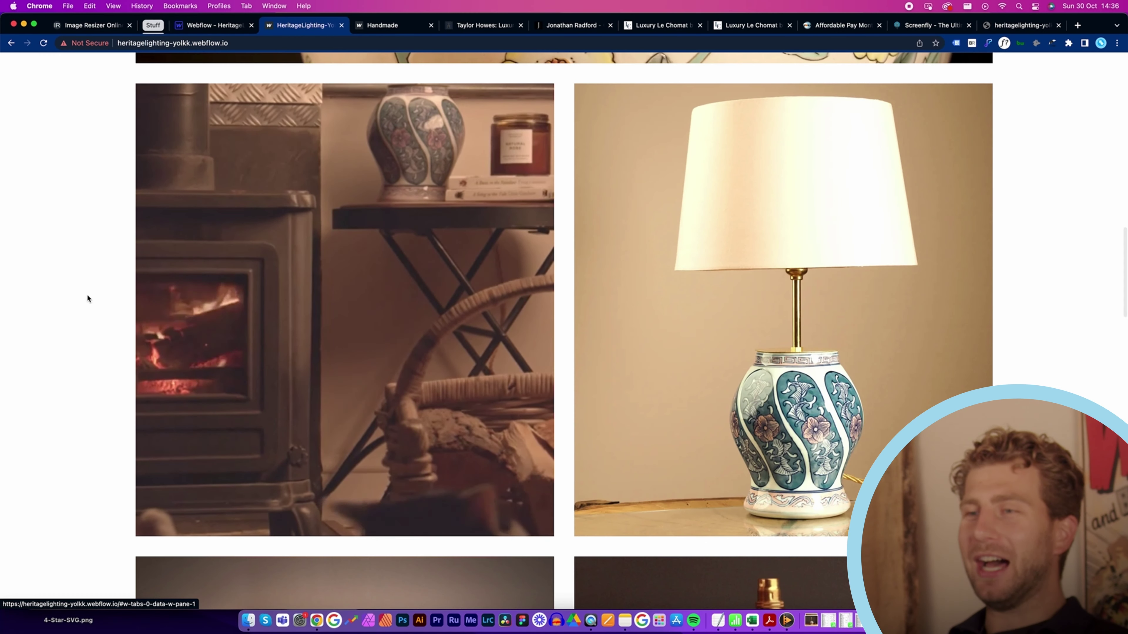
pyautogui.moveTo(3, 269); pyautogui.dragTo(619, 259)
pyautogui.moveTo(611, 259); pyautogui.dragTo(1, 255)
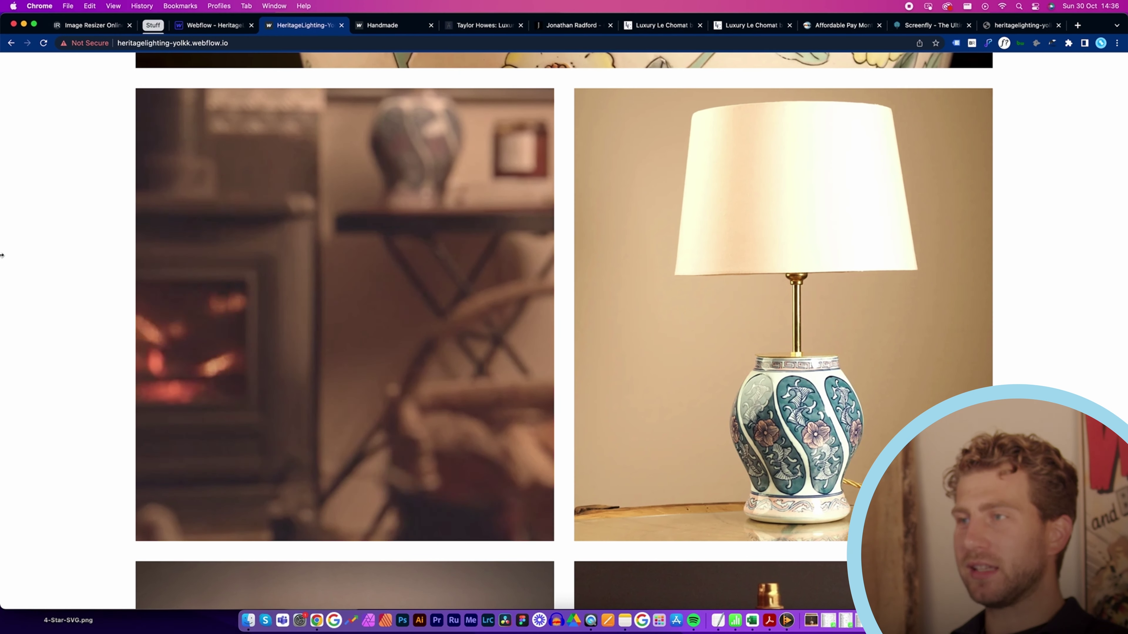
# Switch to the Webflow Designer and open the site's Home page for editing.
pyautogui.press('super+alt+Left')
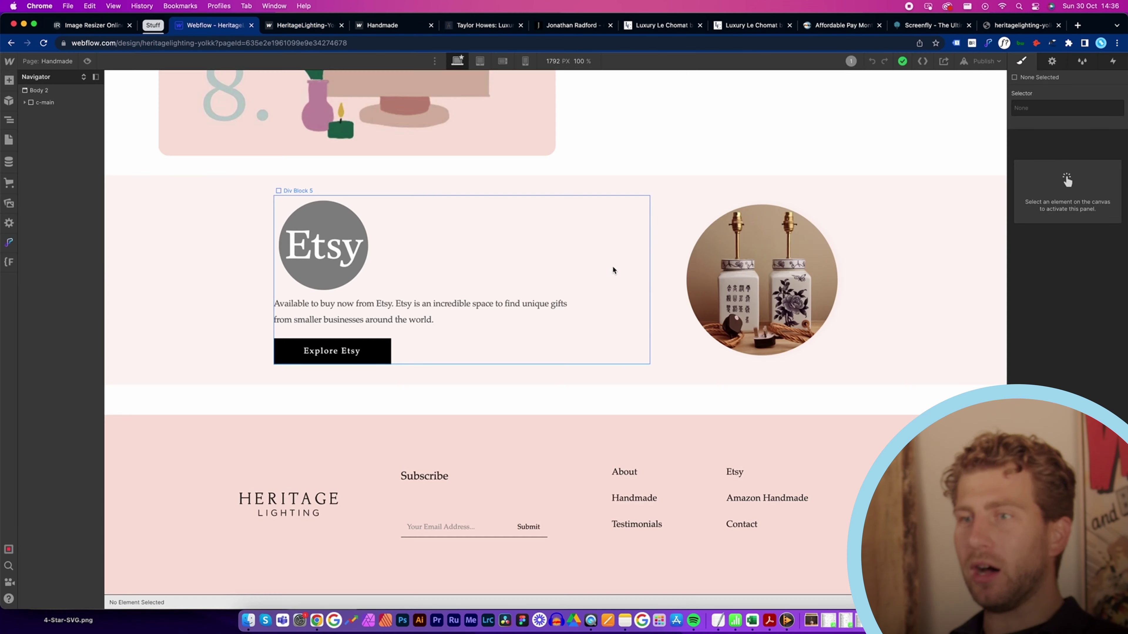
pyautogui.click(7, 142)
pyautogui.click(124, 138)
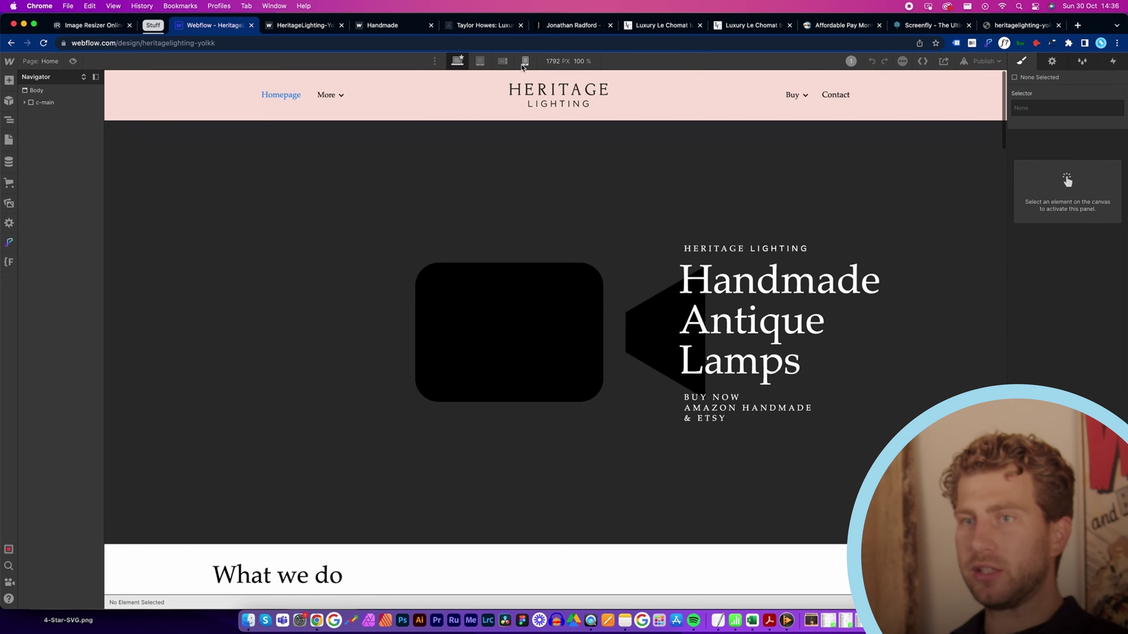
# Examine the Home page at the tablet and mobile portrait breakpoints, from the gallery to the Contact Us section.
pyautogui.click(479, 60)
pyautogui.scroll(-15, 547, 113)
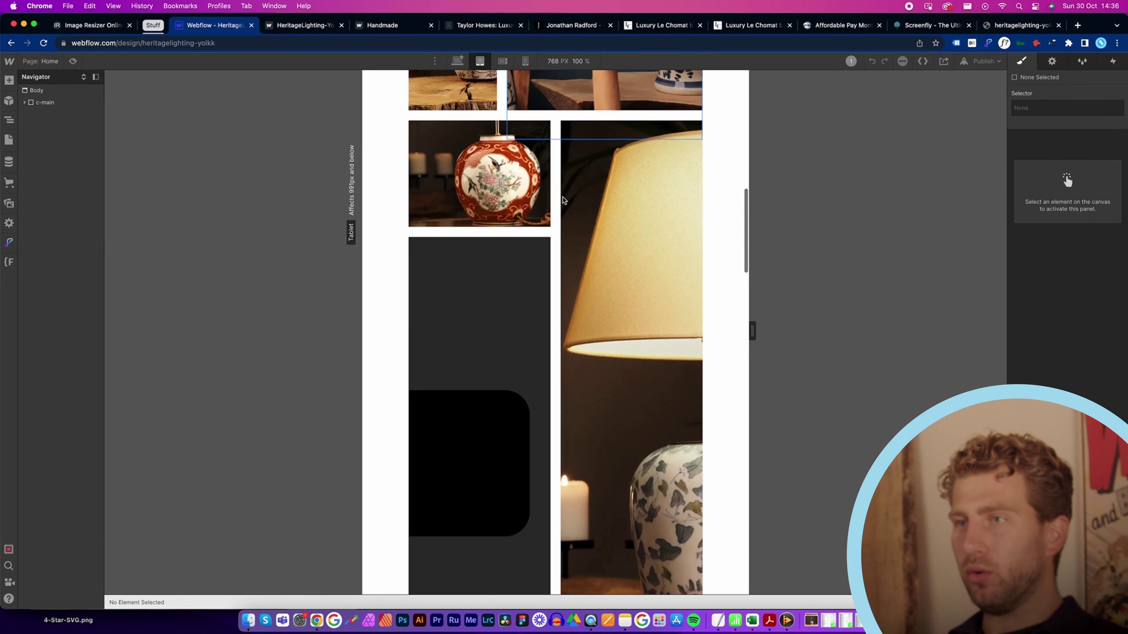
pyautogui.click(525, 61)
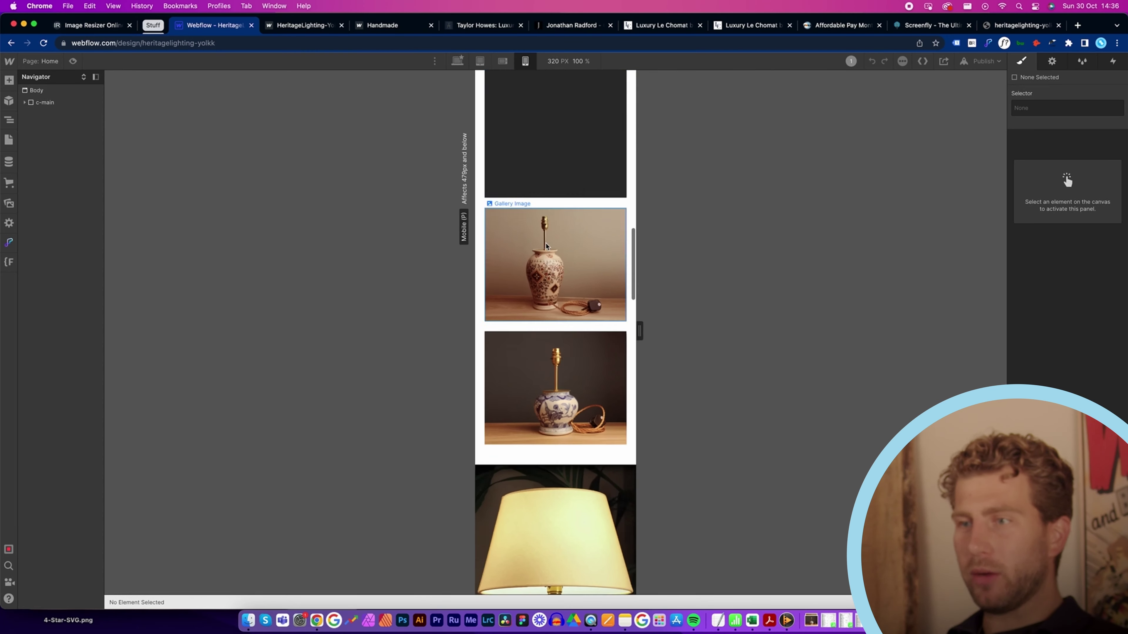
pyautogui.scroll(-10, 548, 249)
pyautogui.scroll(-12, 549, 249)
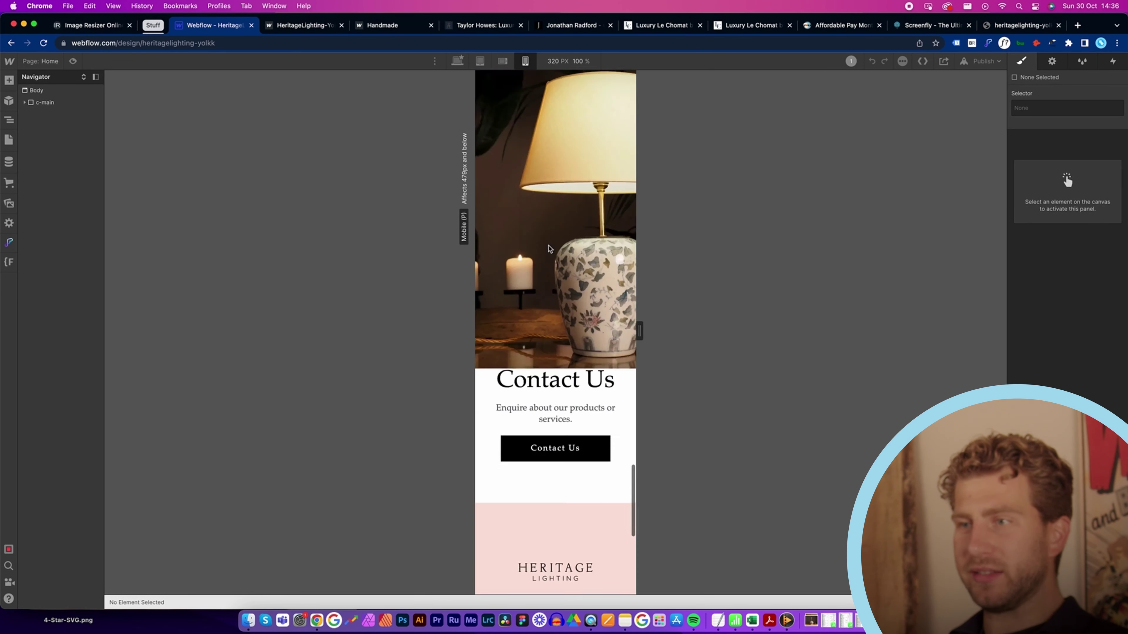
pyautogui.scroll(7, 549, 250)
pyautogui.scroll(6, 550, 252)
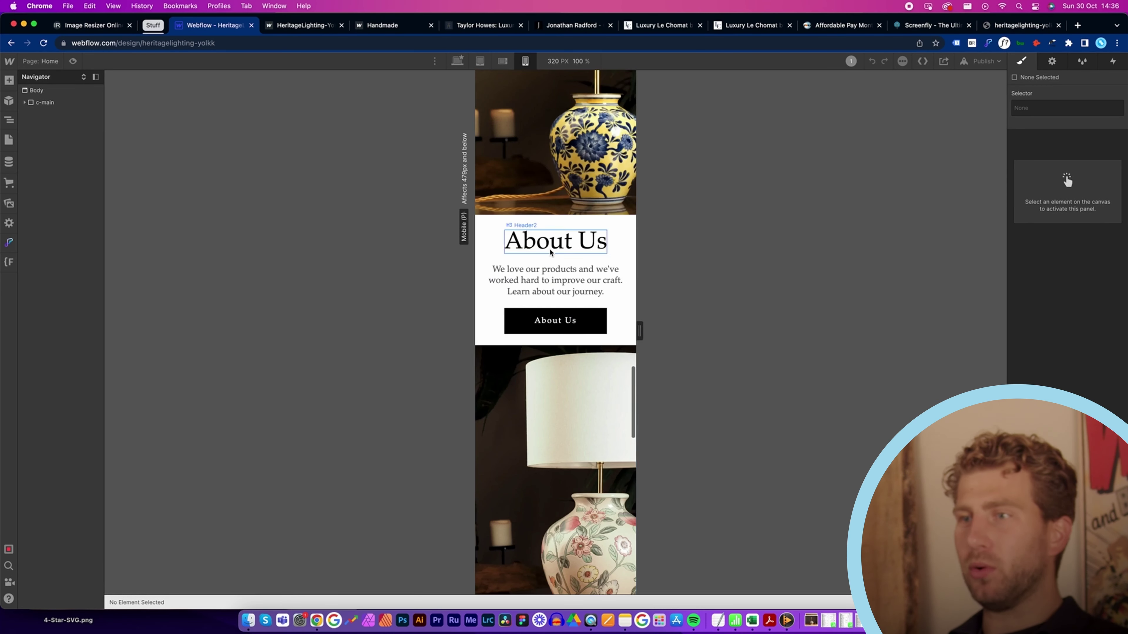
pyautogui.scroll(-8, 551, 253)
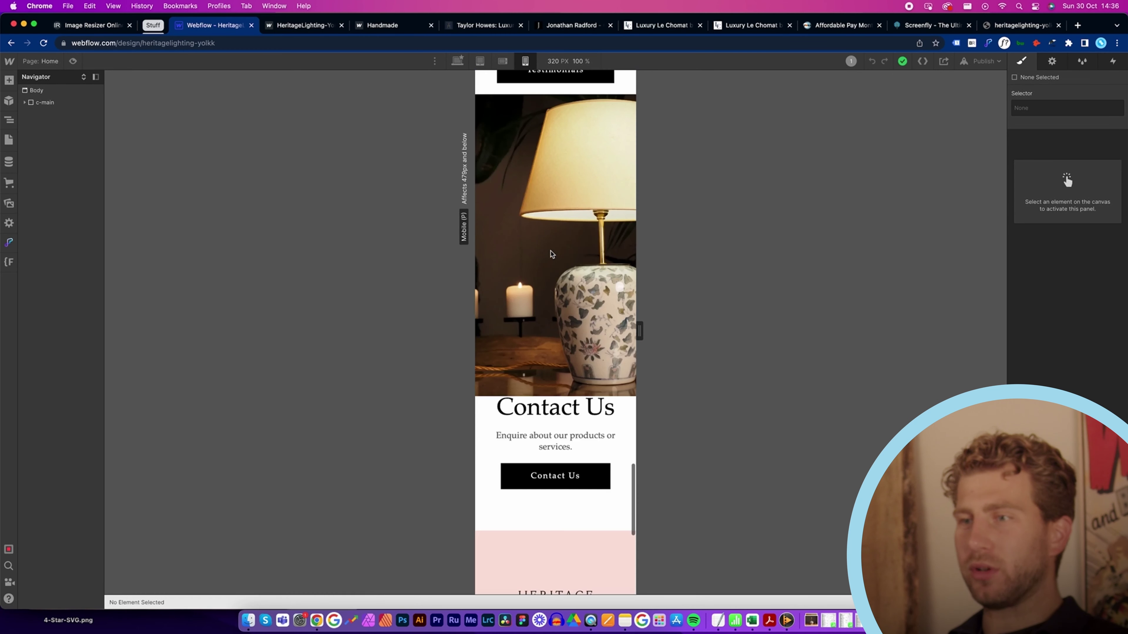
# Set the bottom margin of the background image above Contact Us to 30 px at the mobile portrait breakpoint.
pyautogui.click(498, 388)
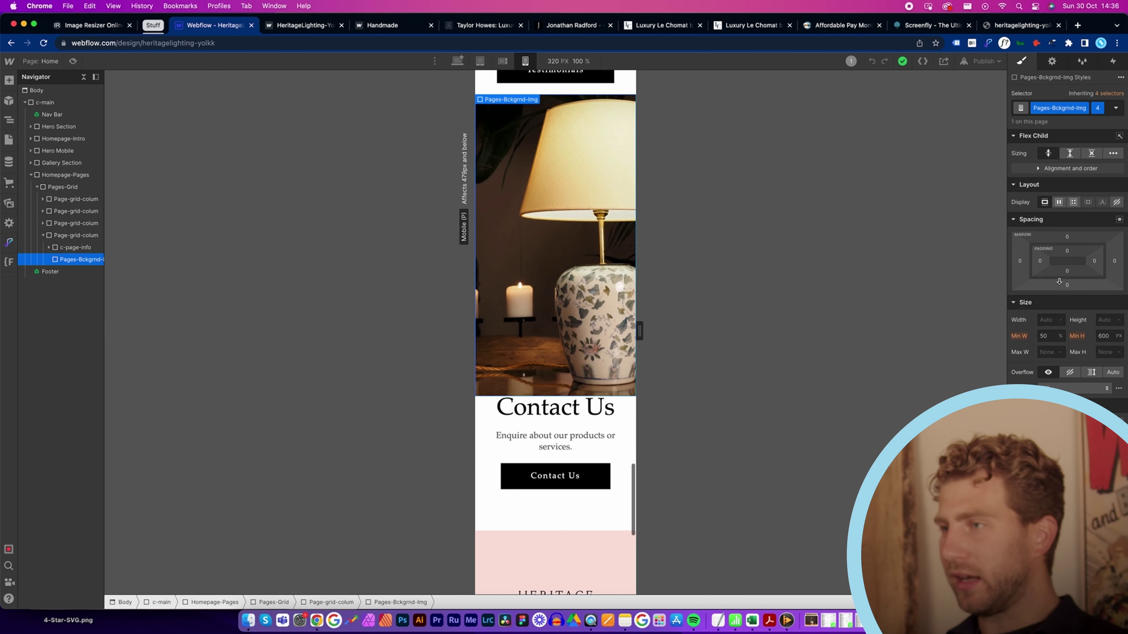
pyautogui.click(1067, 286)
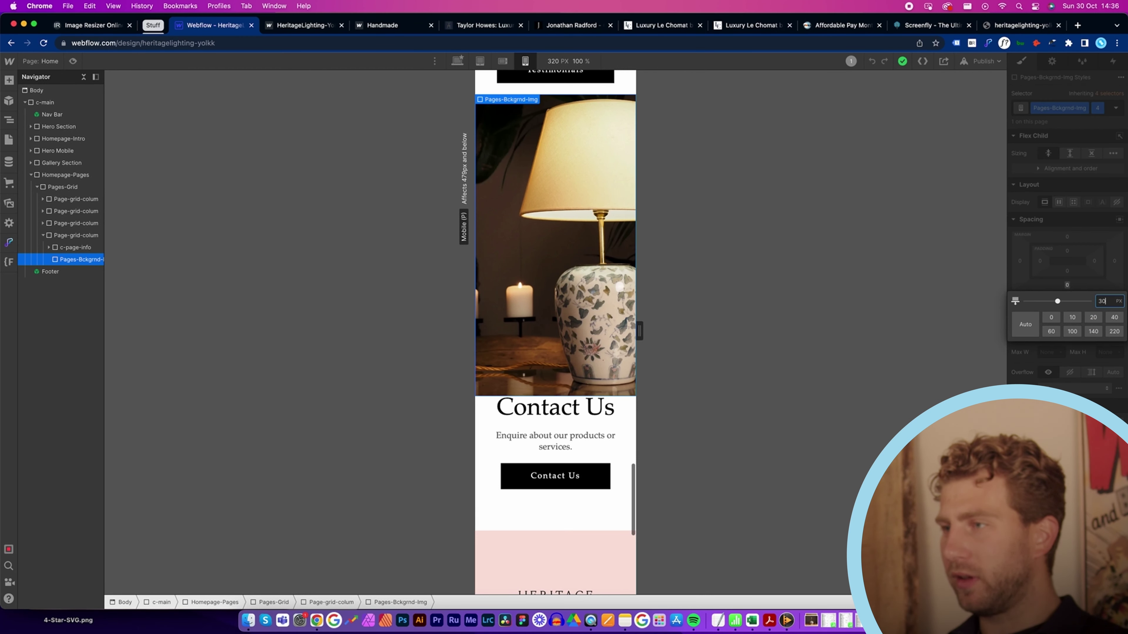
pyautogui.press('Return')
# Check the bottom margin of the image above Testimonials on mobile, and review the page at the desktop breakpoint.
pyautogui.scroll(5, 590, 376)
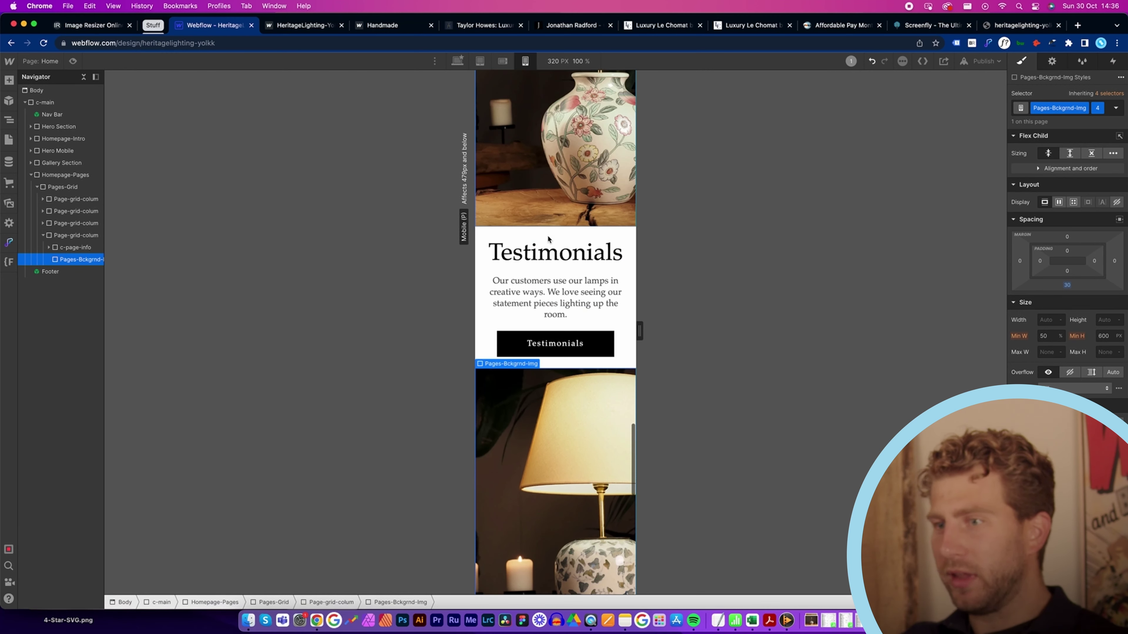
pyautogui.click(551, 223)
pyautogui.scroll(20, 551, 224)
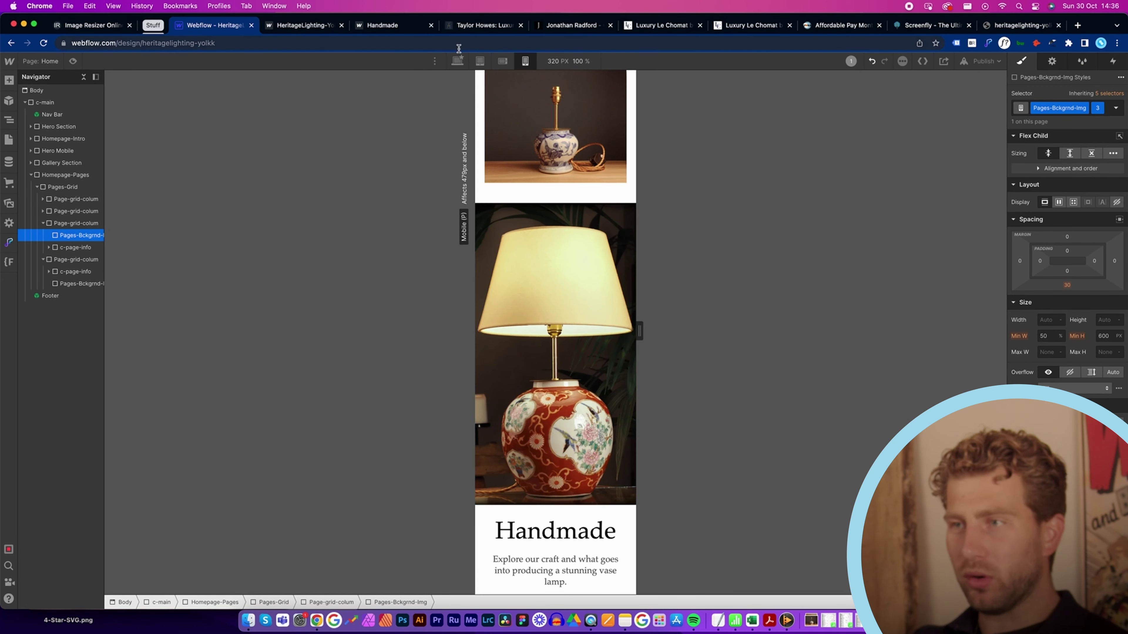
pyautogui.click(457, 61)
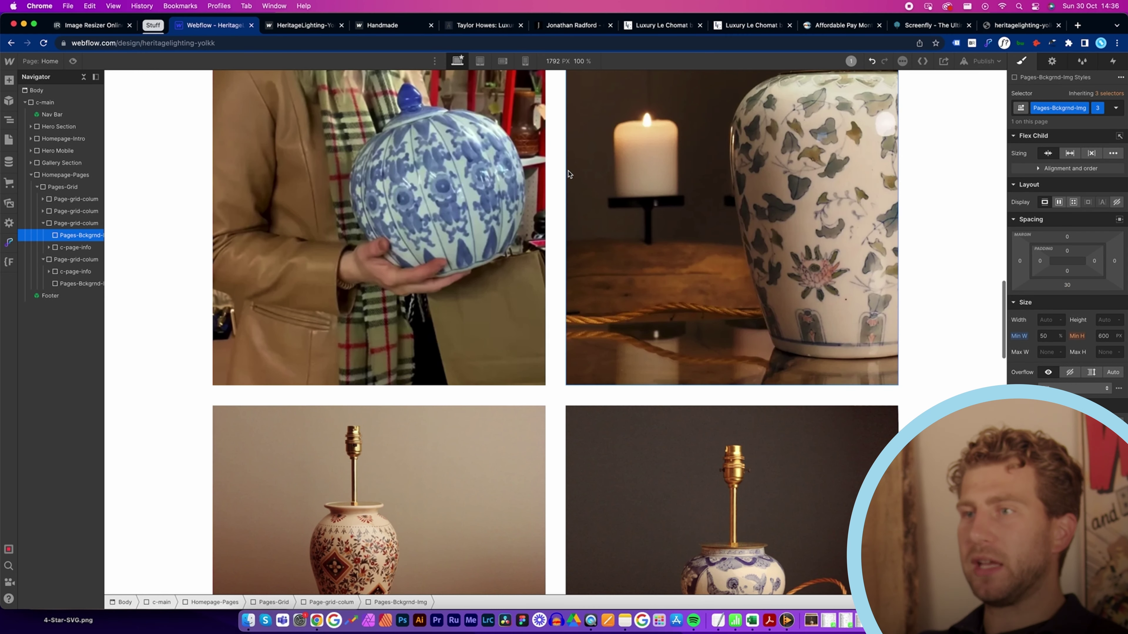
pyautogui.scroll(-15, 569, 175)
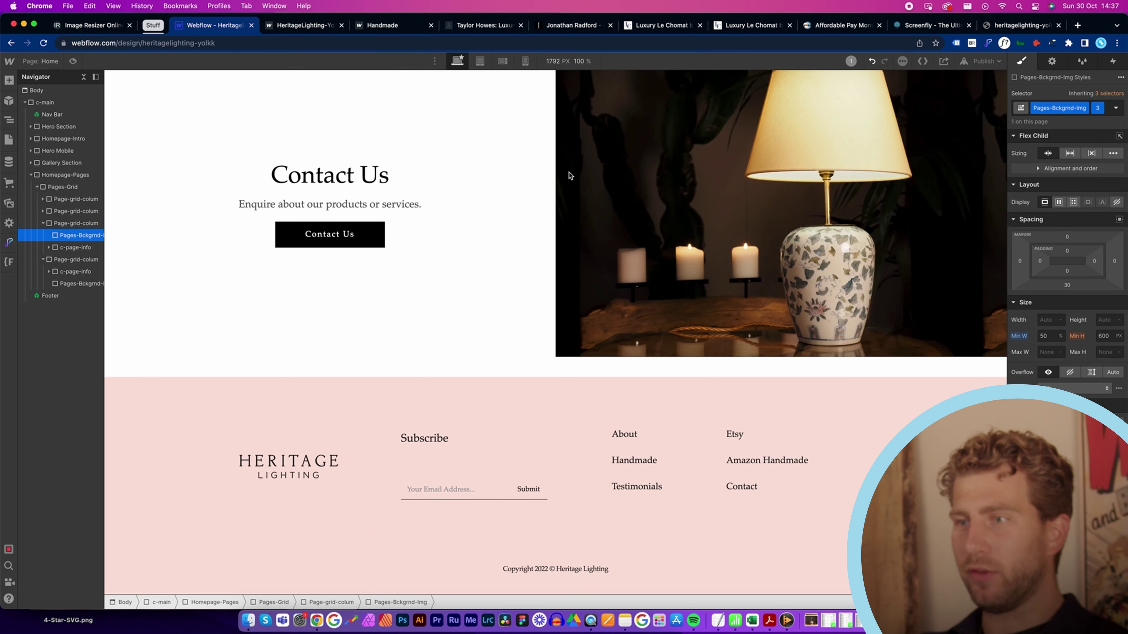
pyautogui.scroll(20, 479, 175)
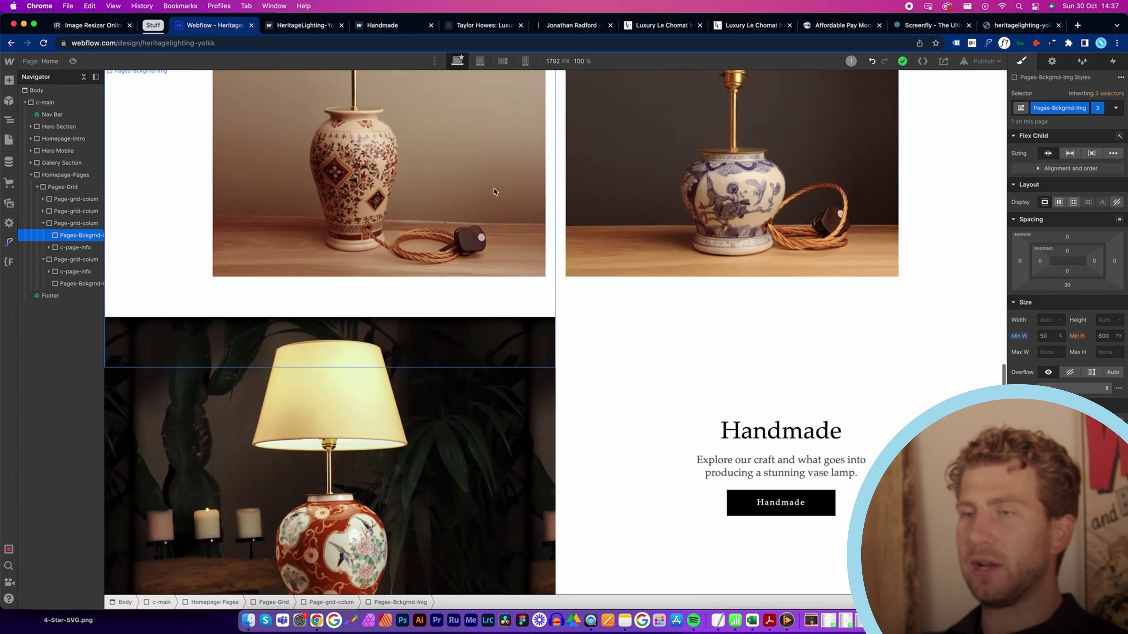
# Examine the Home page's desktop layout from the What we do text and gallery to the Handmade and About Us sections.
pyautogui.scroll(-6, 493, 188)
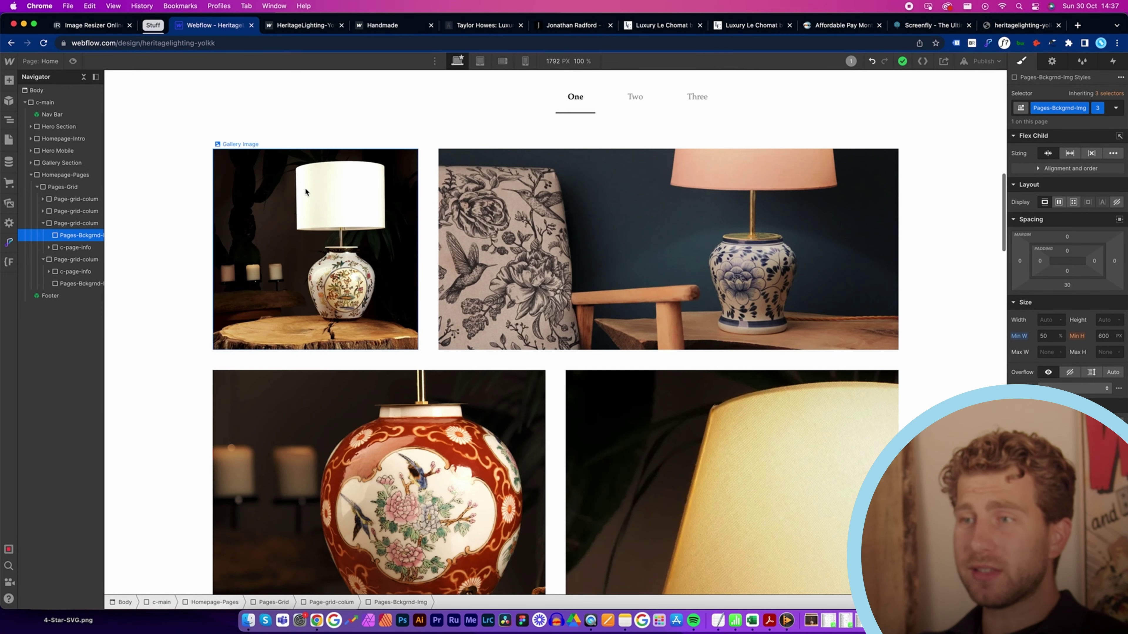
pyautogui.scroll(-15, 305, 187)
pyautogui.scroll(8, 306, 187)
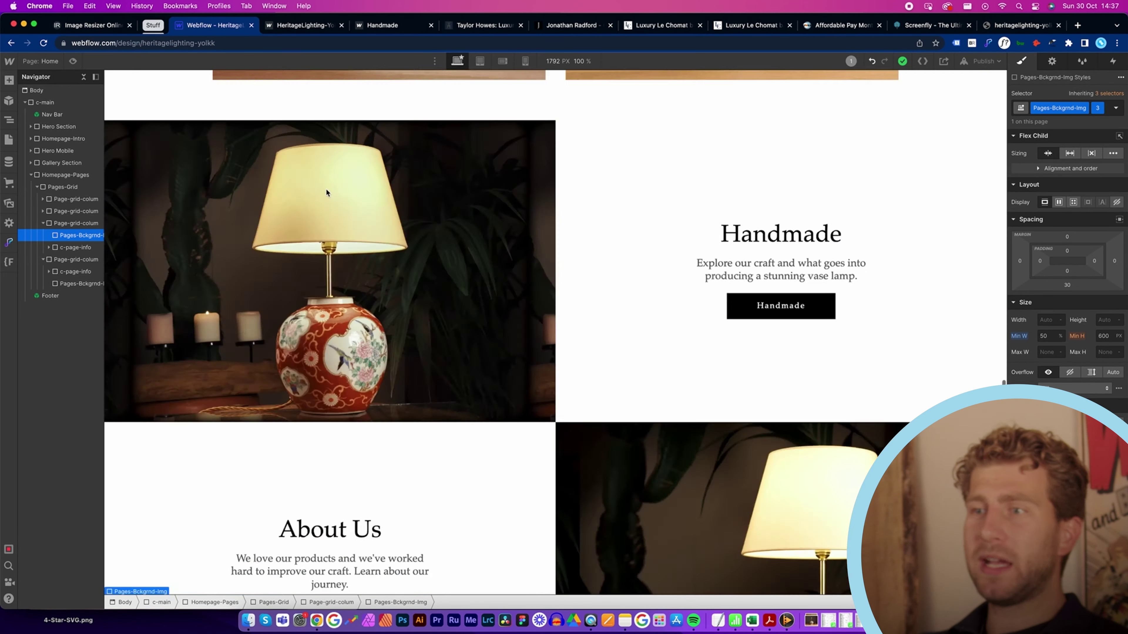
pyautogui.scroll(15, 329, 190)
pyautogui.scroll(-10, 338, 190)
pyautogui.scroll(5, 354, 180)
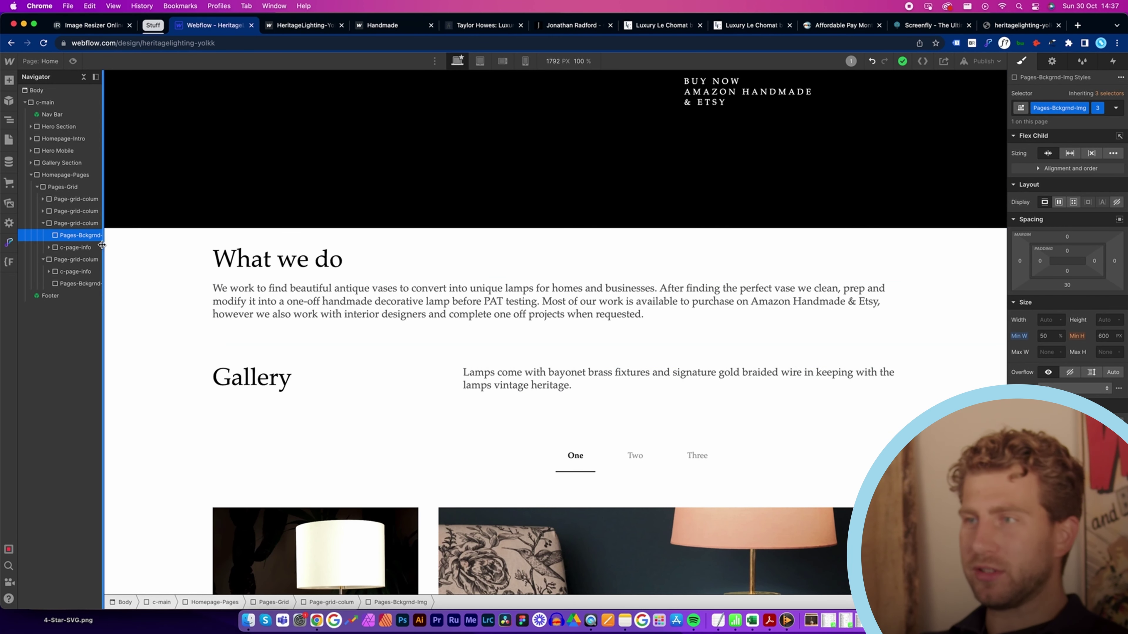
# Open the About Us page, narrow the desktop canvas to 1178 px and review the layout from header image to footer.
pyautogui.moveTo(104, 227)
pyautogui.mouseDown()
pyautogui.moveTo(270, 222)
pyautogui.moveTo(116, 229)
pyautogui.mouseUp()
pyautogui.click(9, 141)
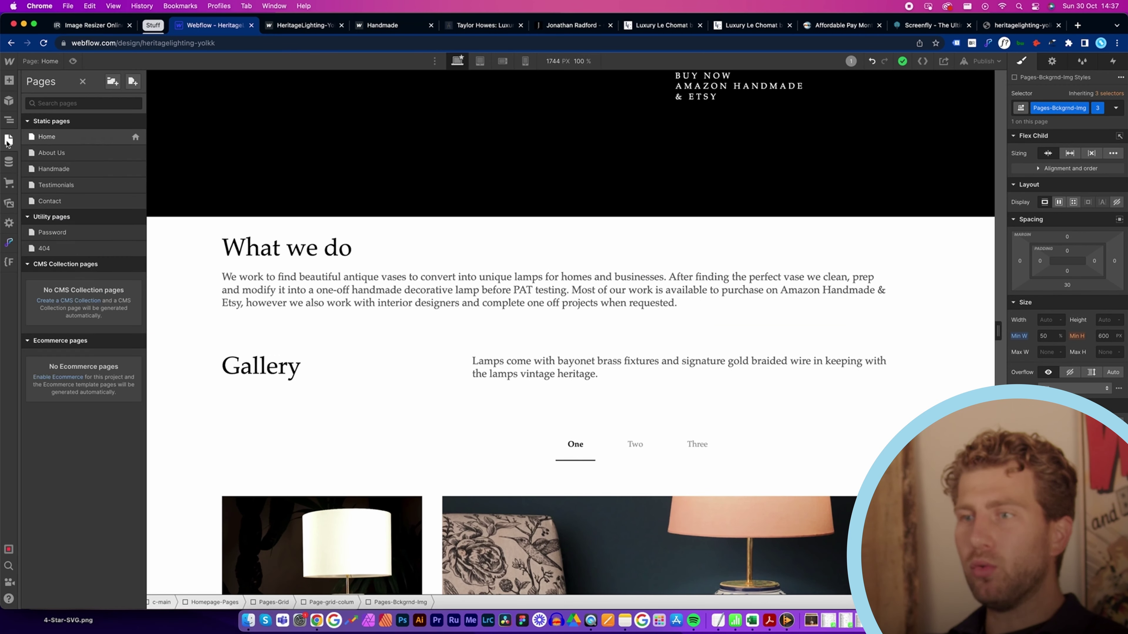
pyautogui.click(83, 153)
pyautogui.scroll(-10, 555, 333)
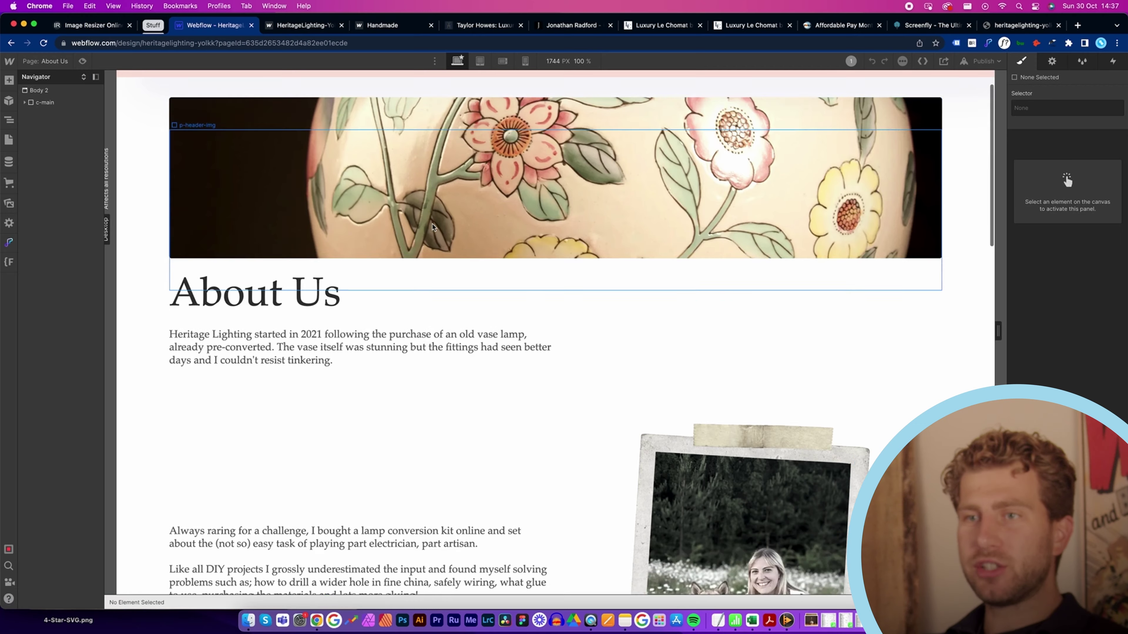
pyautogui.moveTo(132, 208); pyautogui.dragTo(274, 217)
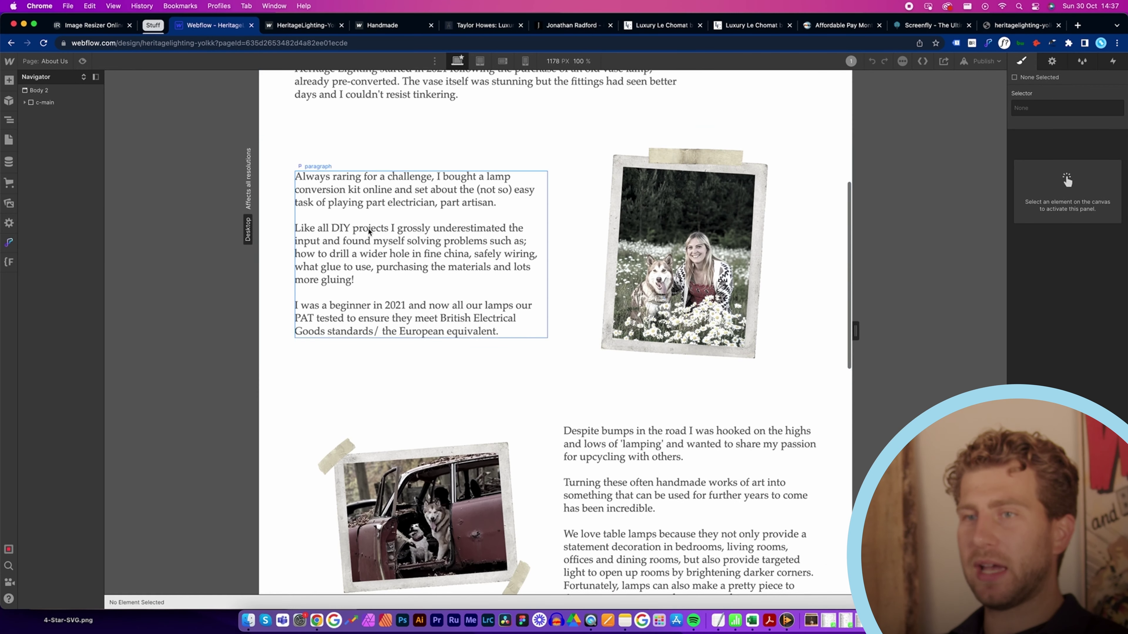
pyautogui.scroll(-5, 423, 232)
pyautogui.scroll(-3, 554, 232)
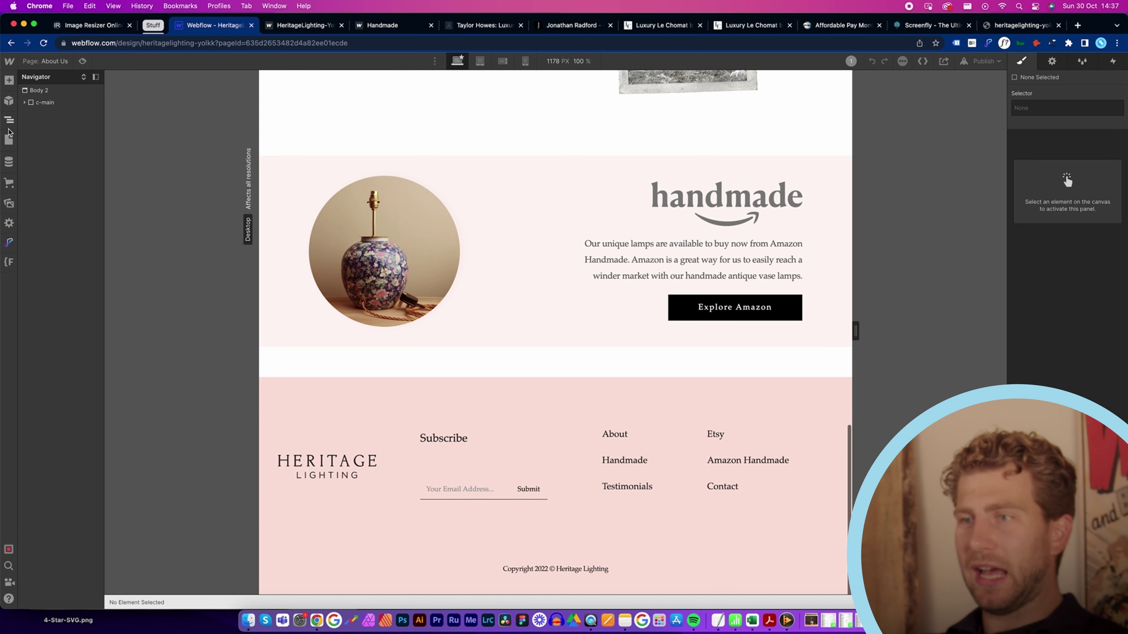
# Open the Handmade page and review its layout down to the Etsy call-to-action and footer.
pyautogui.click(10, 143)
pyautogui.click(71, 169)
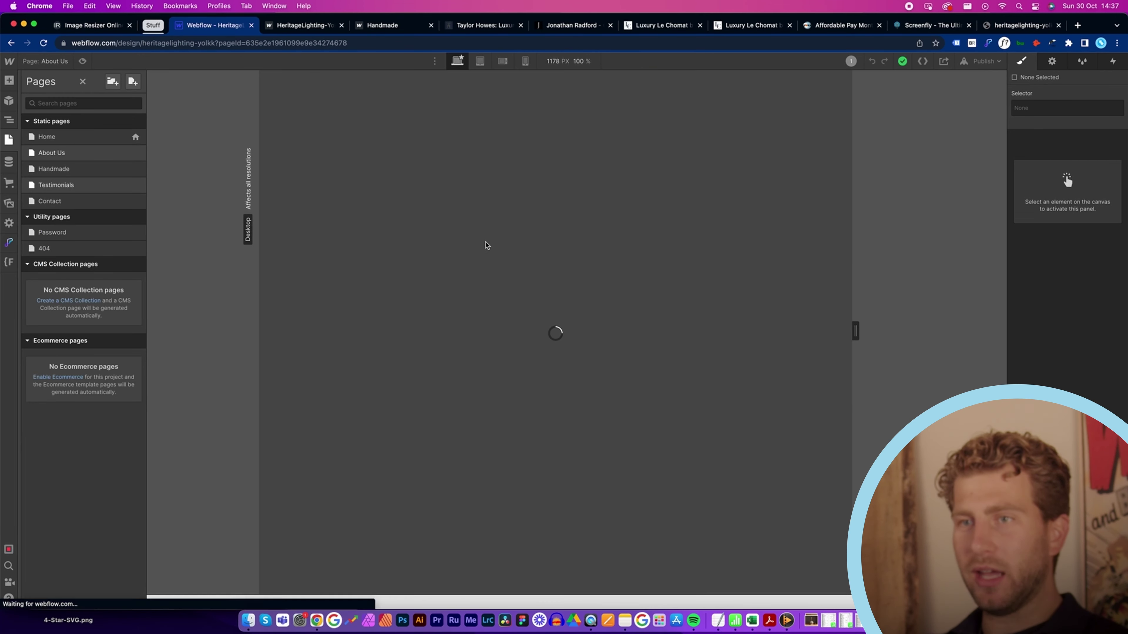
pyautogui.scroll(-15, 492, 249)
pyautogui.scroll(-3, 492, 249)
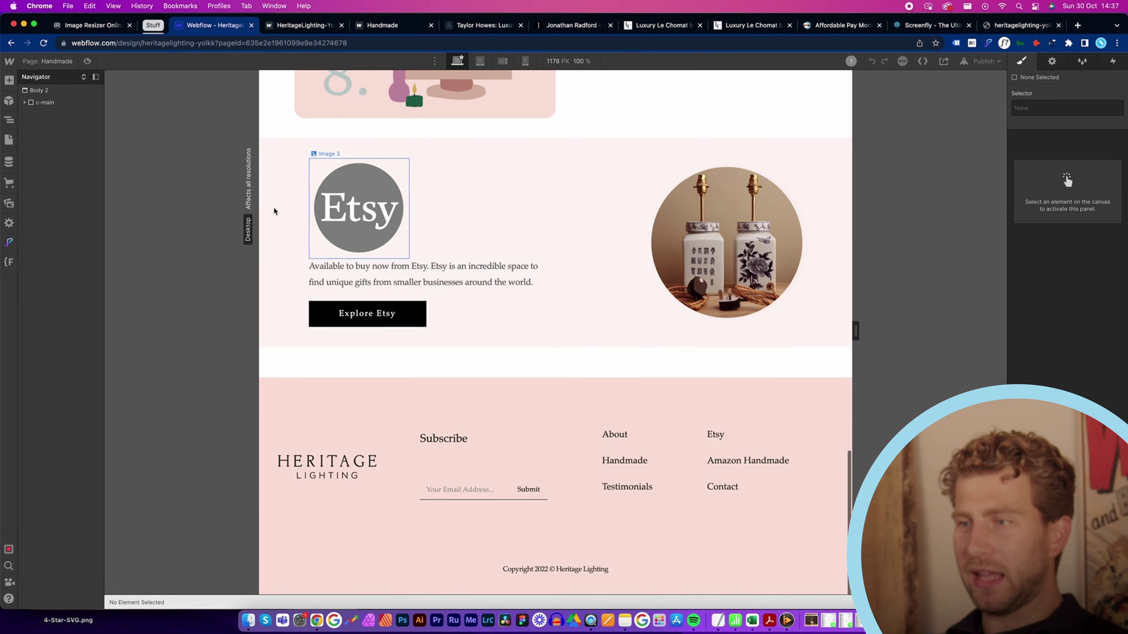
# Open the Testimonials page, review it down to the footer and select the Amazon Handmade logo in the CTA section.
pyautogui.click(10, 143)
pyautogui.click(56, 184)
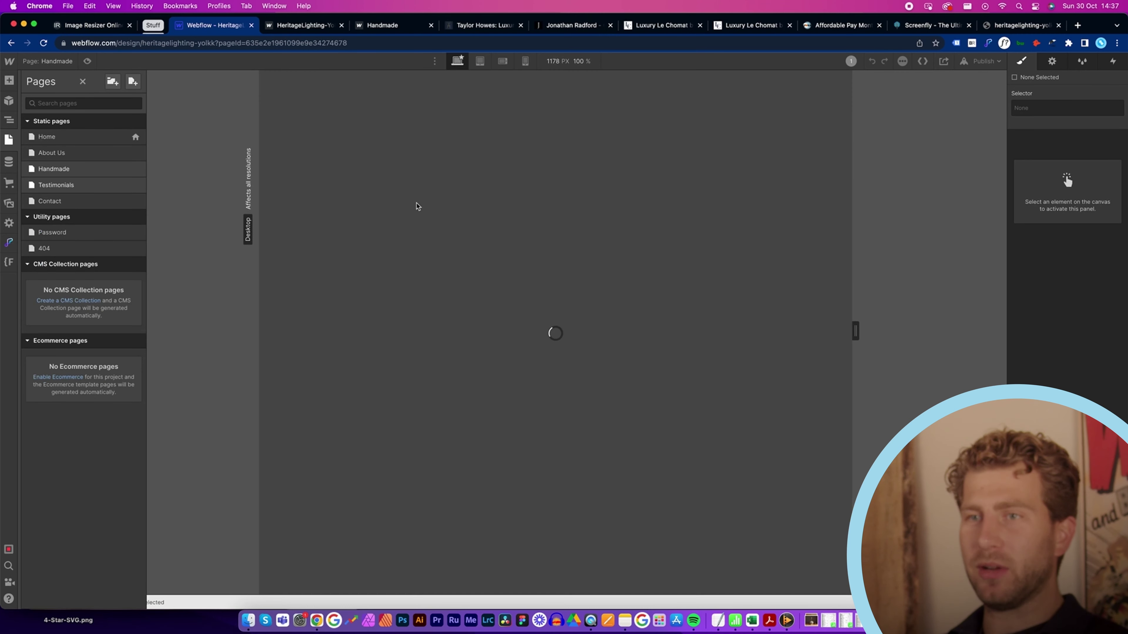
pyautogui.scroll(-15, 616, 251)
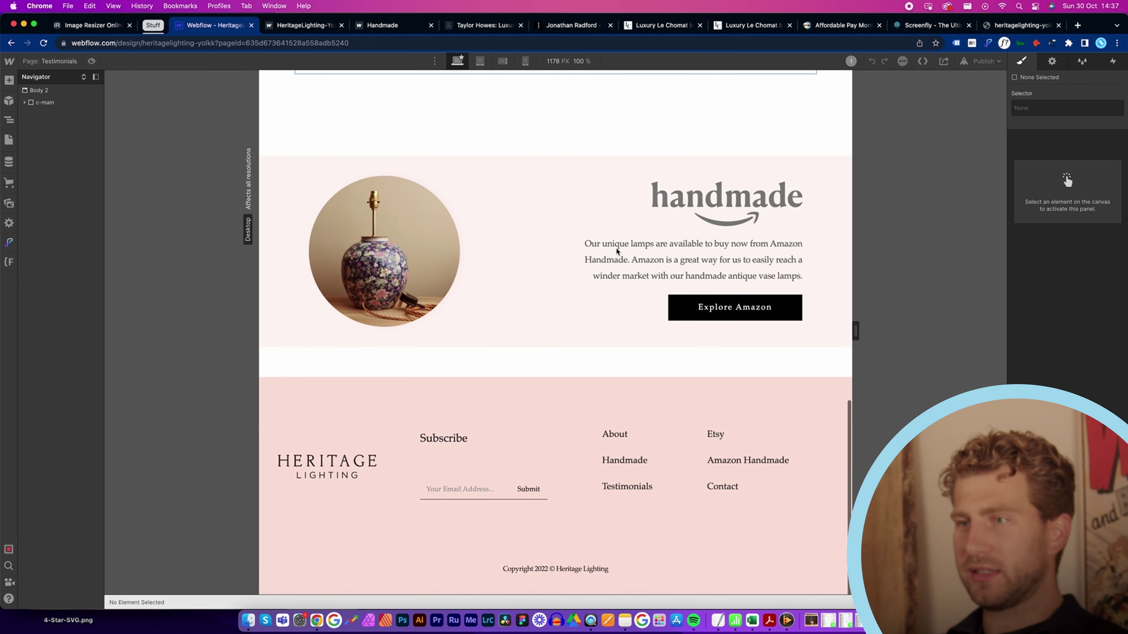
pyautogui.click(8, 142)
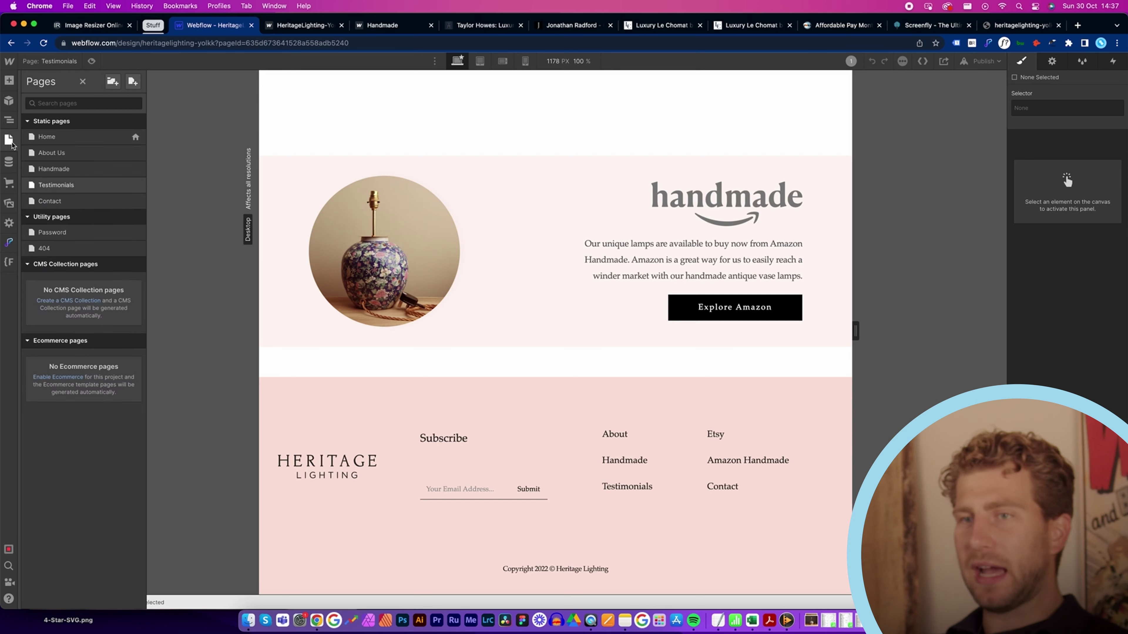
pyautogui.click(726, 197)
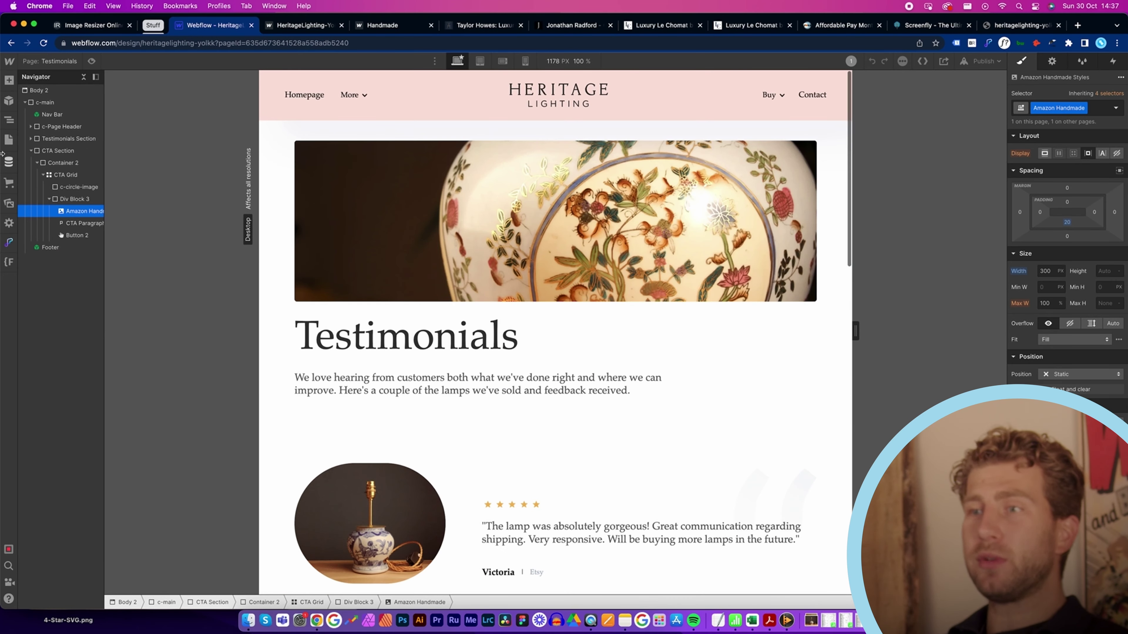
# Switch to the published Heritage Lighting site and check the More and Buy dropdown menus in the navigation bar.
pyautogui.click(321, 25)
pyautogui.scroll(10, 508, 106)
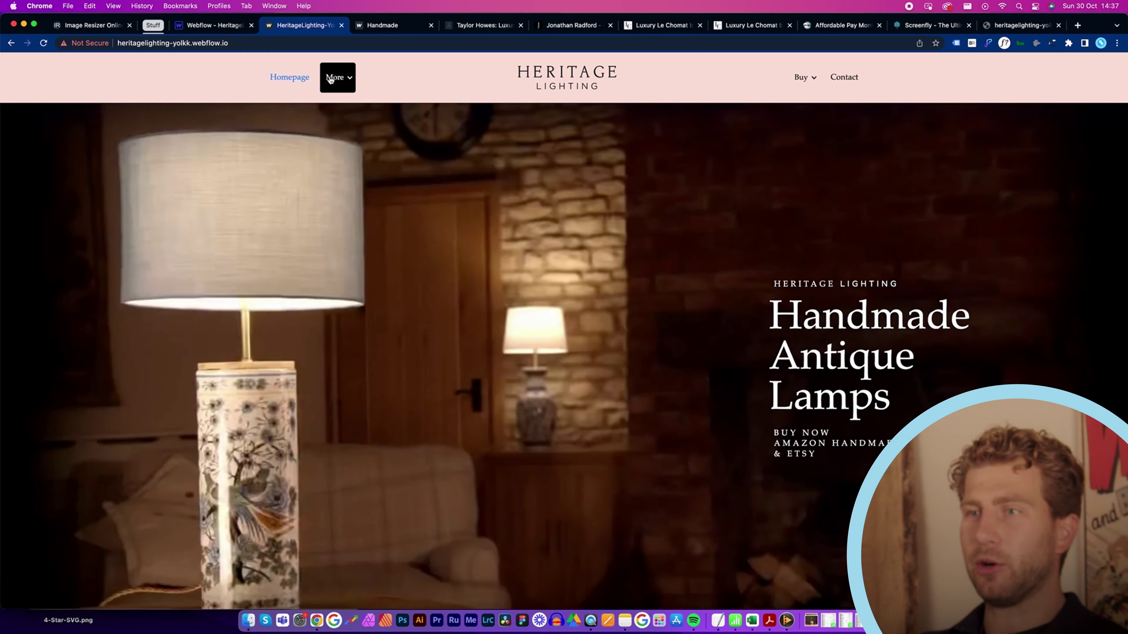
pyautogui.click(337, 77)
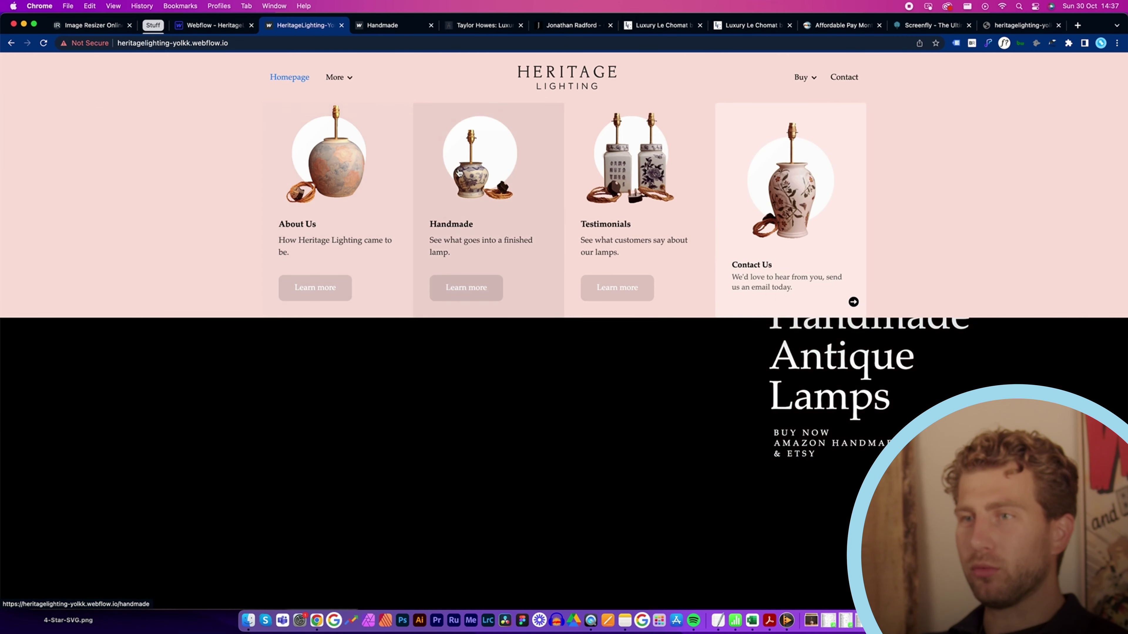
pyautogui.click(346, 78)
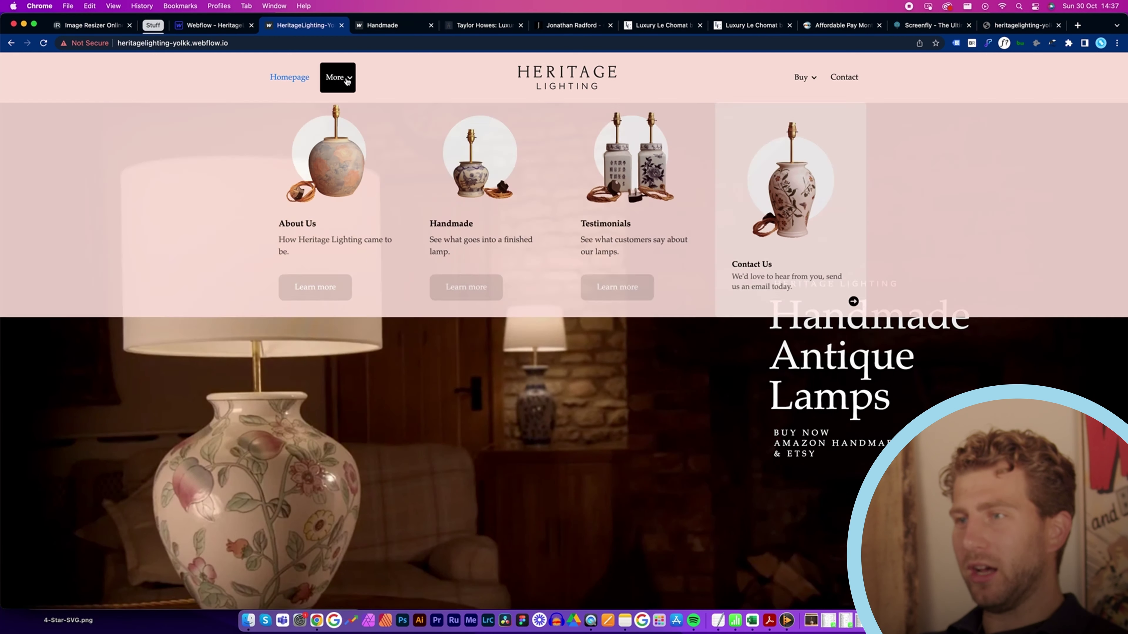
pyautogui.click(347, 80)
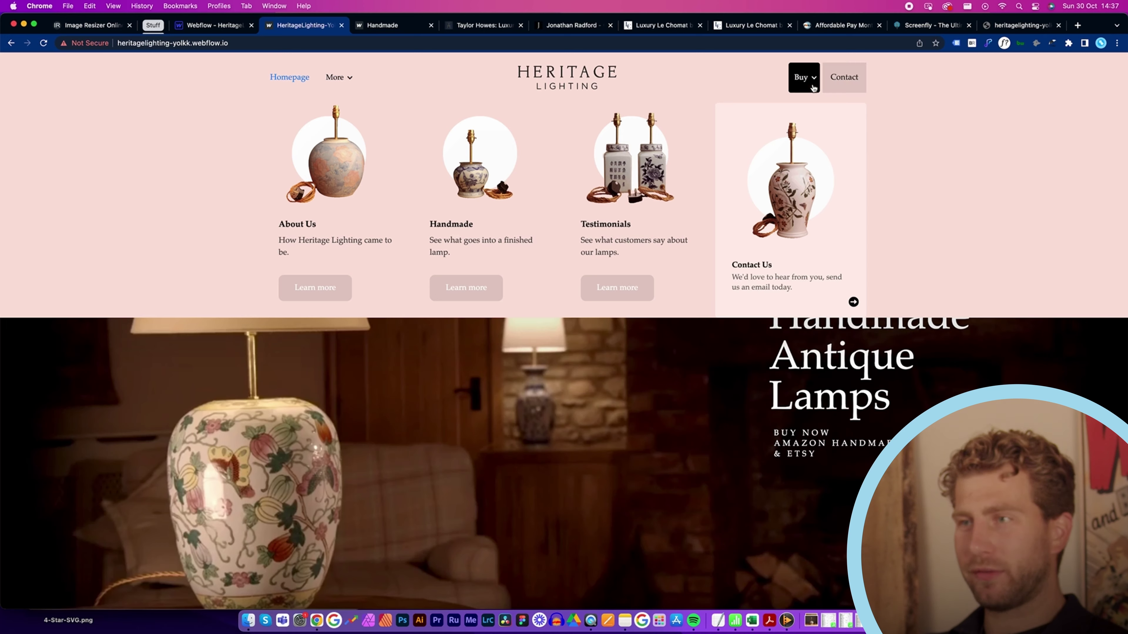
pyautogui.click(813, 88)
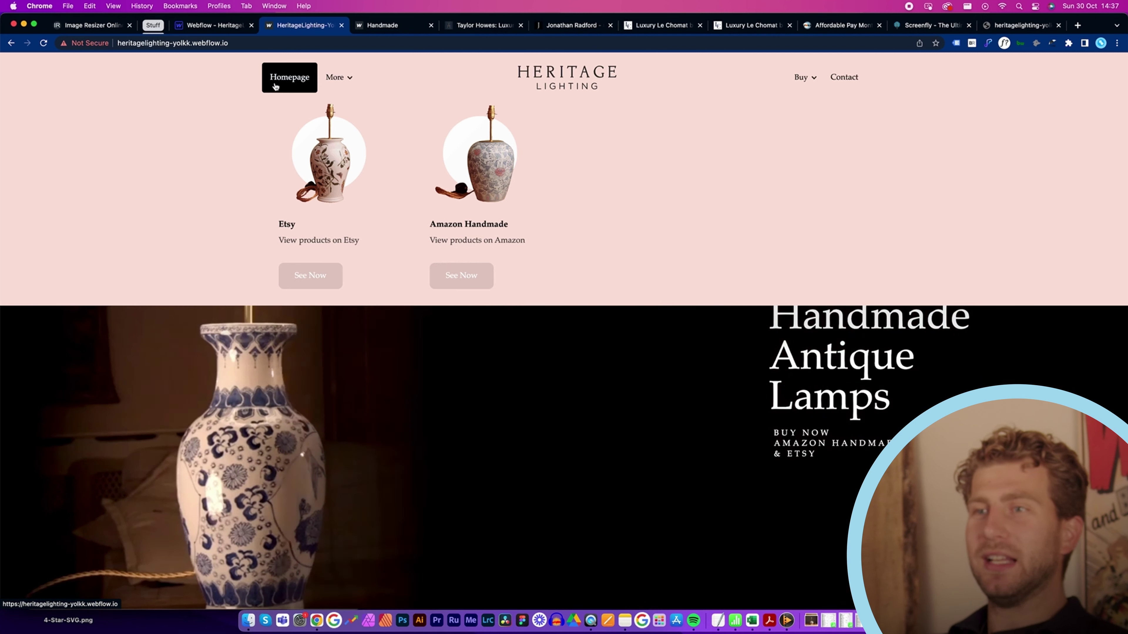
pyautogui.click(405, 399)
# Review the published homepage from the hero video through the gallery to the Testimonials and Contact Us sections.
pyautogui.scroll(-3, 406, 399)
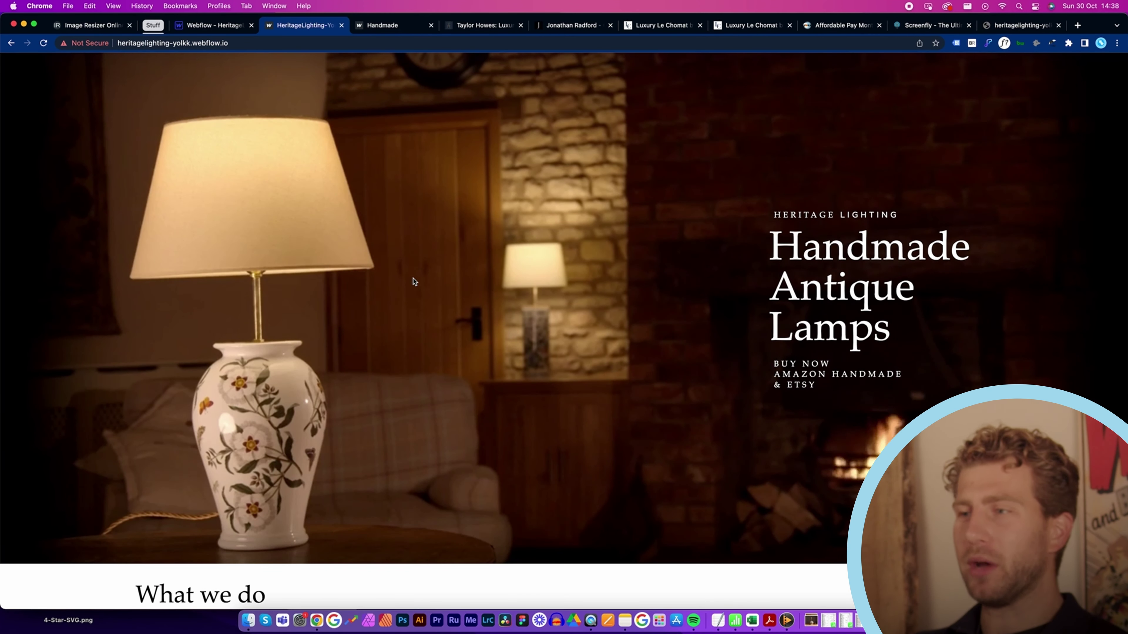
pyautogui.scroll(-15, 413, 285)
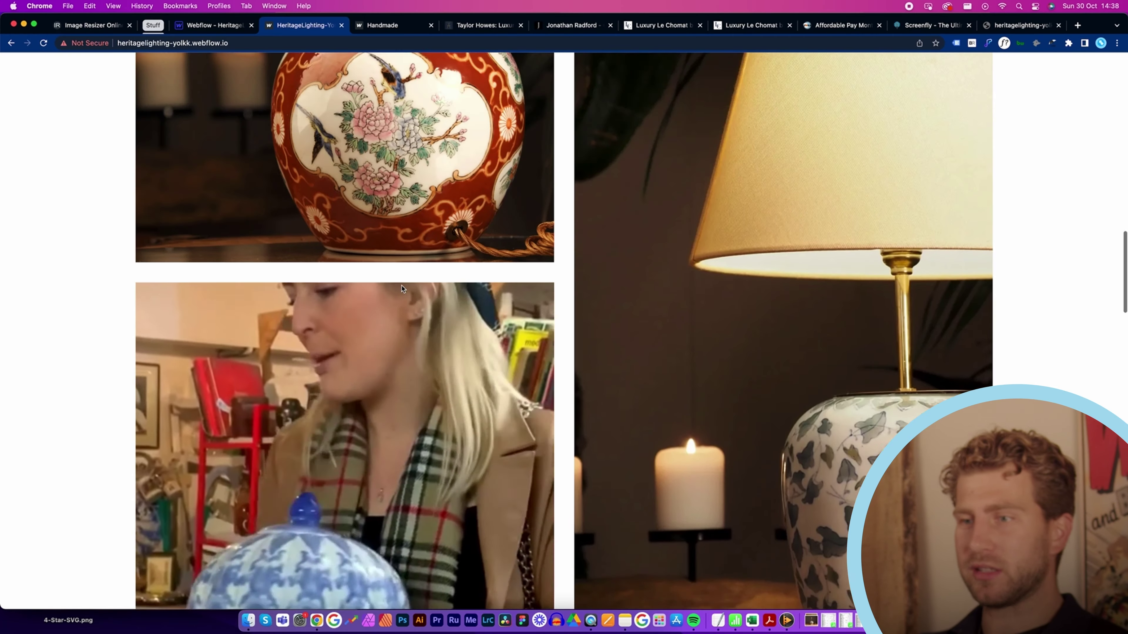
pyautogui.scroll(1, 402, 287)
pyautogui.scroll(-7, 217, 355)
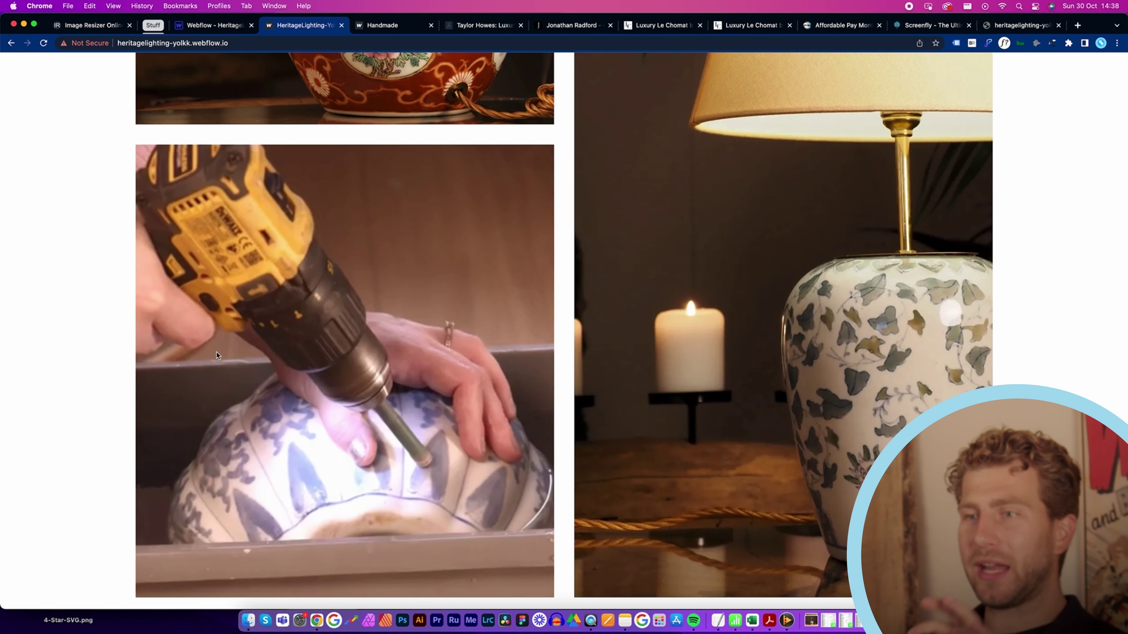
pyautogui.scroll(-1, 217, 355)
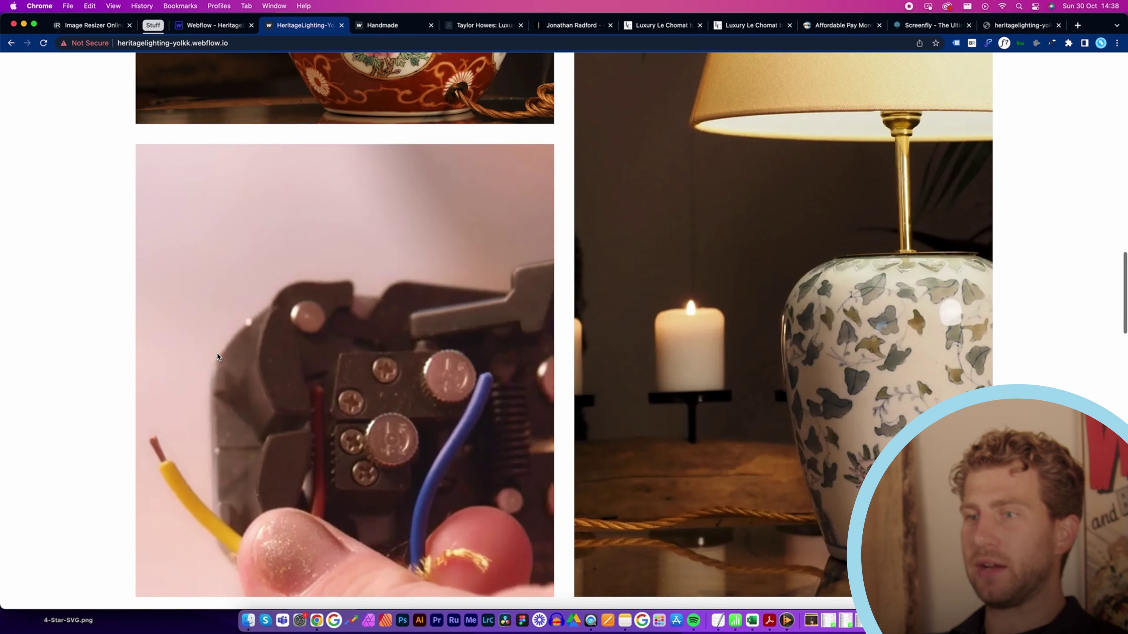
pyautogui.scroll(-15, 217, 356)
pyautogui.scroll(-15, 238, 250)
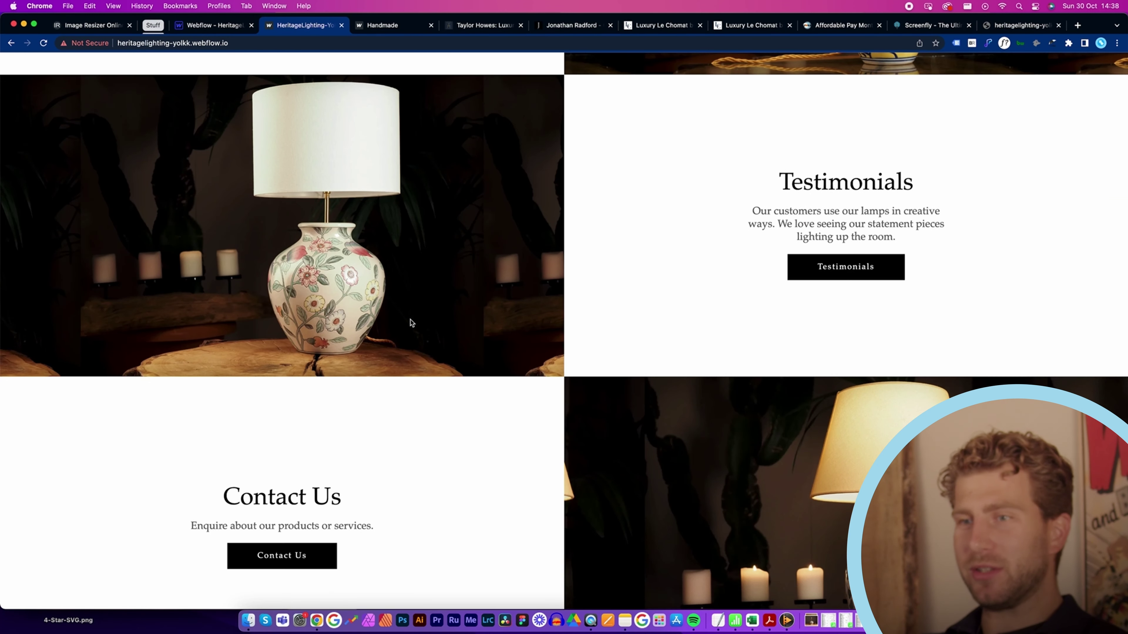
pyautogui.scroll(-10, 666, 480)
pyautogui.scroll(20, 750, 380)
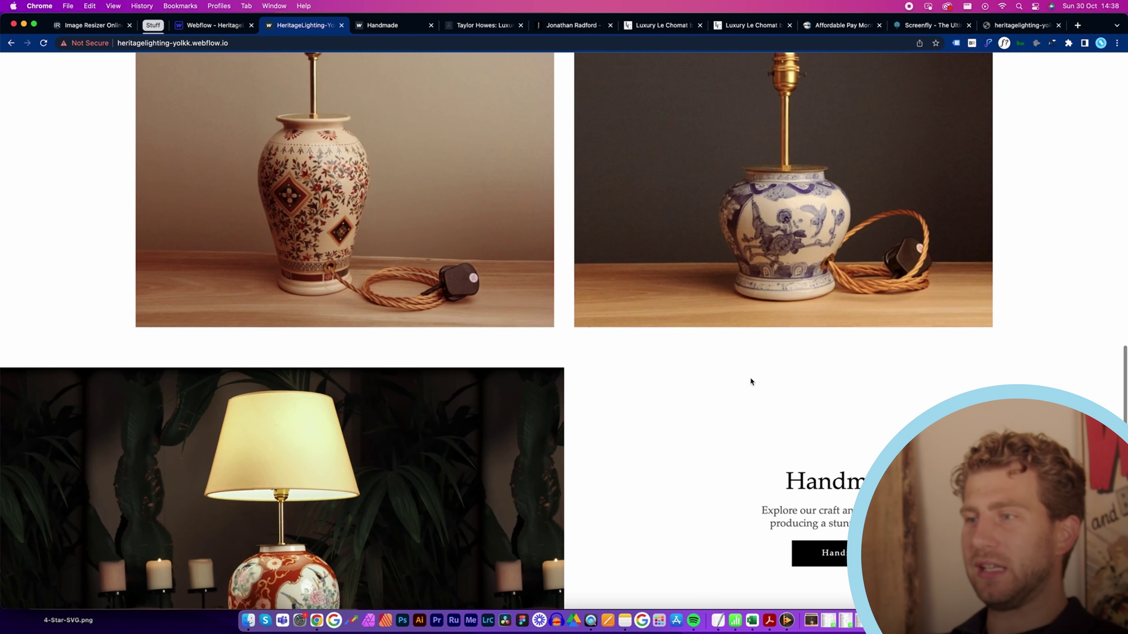
# Examine the images in gallery tabs Two and Three on the published homepage, and return to the hero section.
pyautogui.scroll(10, 749, 381)
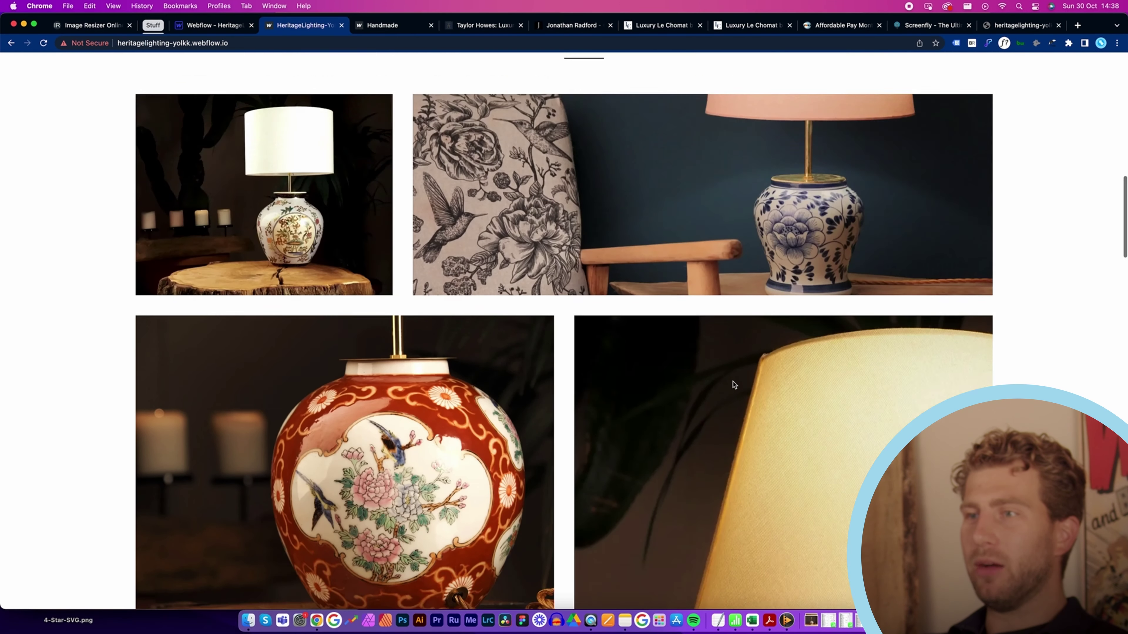
pyautogui.scroll(3, 733, 384)
pyautogui.click(638, 153)
pyautogui.scroll(-10, 600, 310)
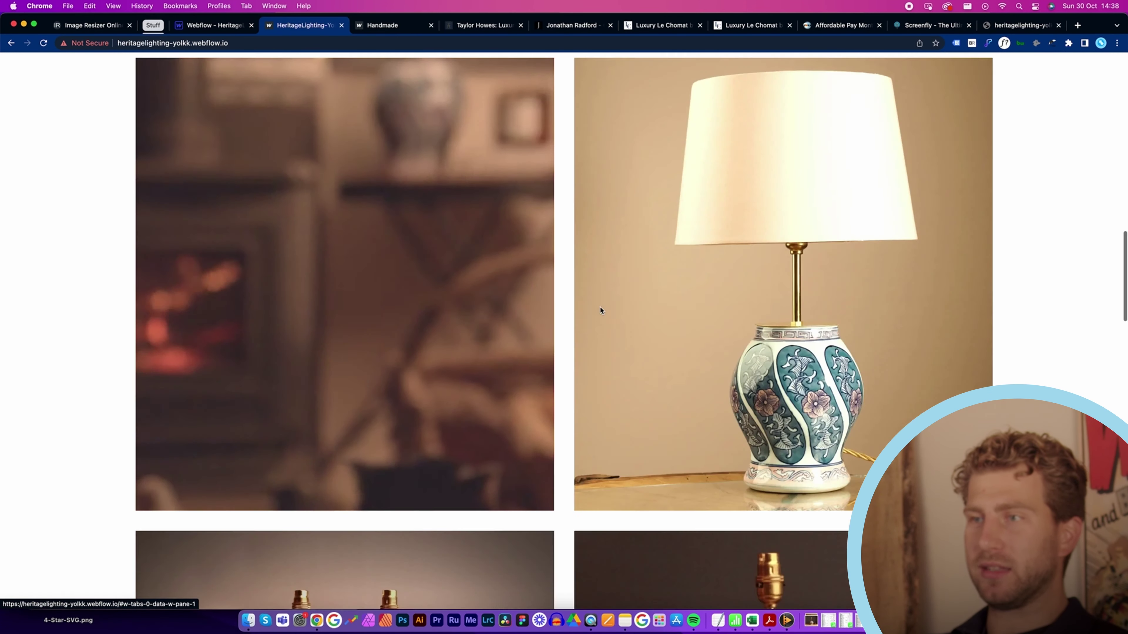
pyautogui.scroll(10, 493, 309)
pyautogui.click(708, 131)
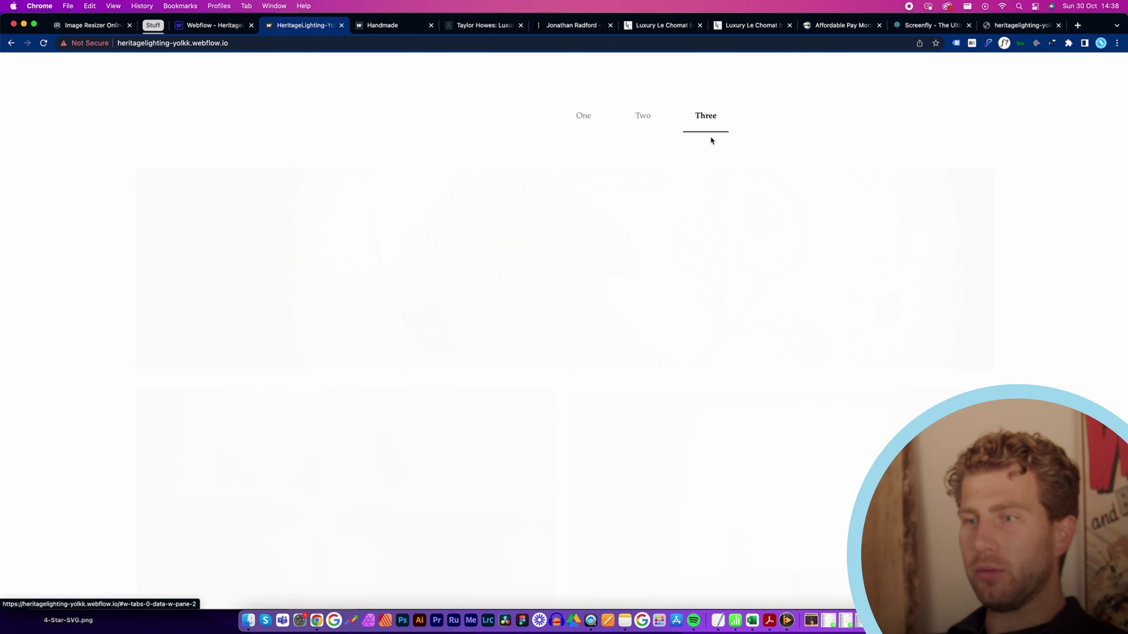
pyautogui.scroll(-2, 579, 389)
pyautogui.scroll(-10, 579, 389)
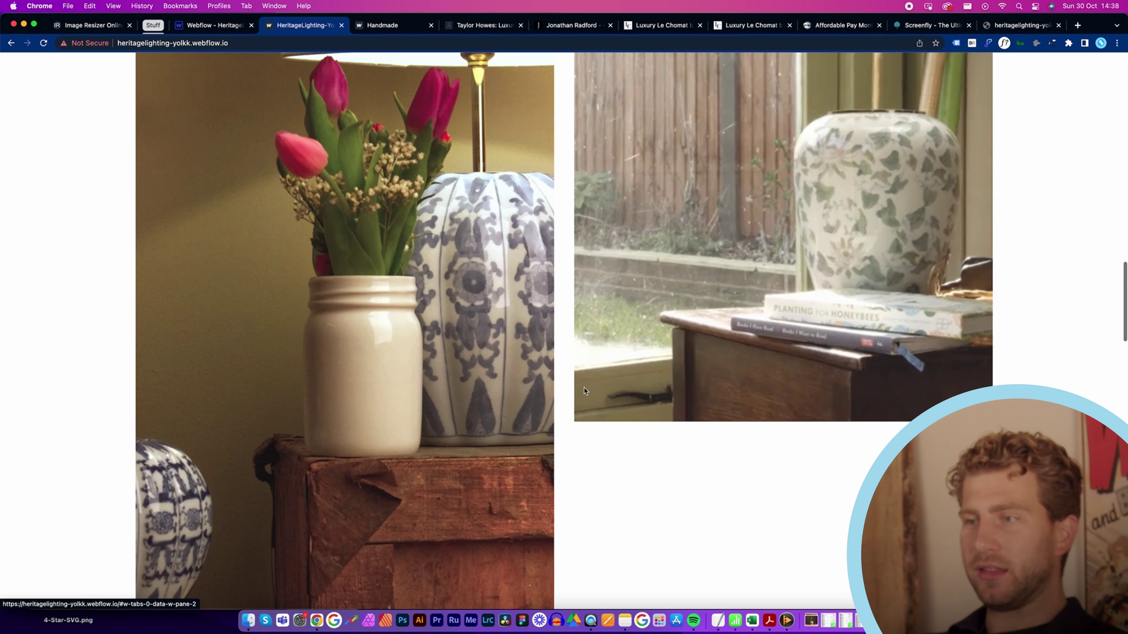
pyautogui.scroll(1, 810, 280)
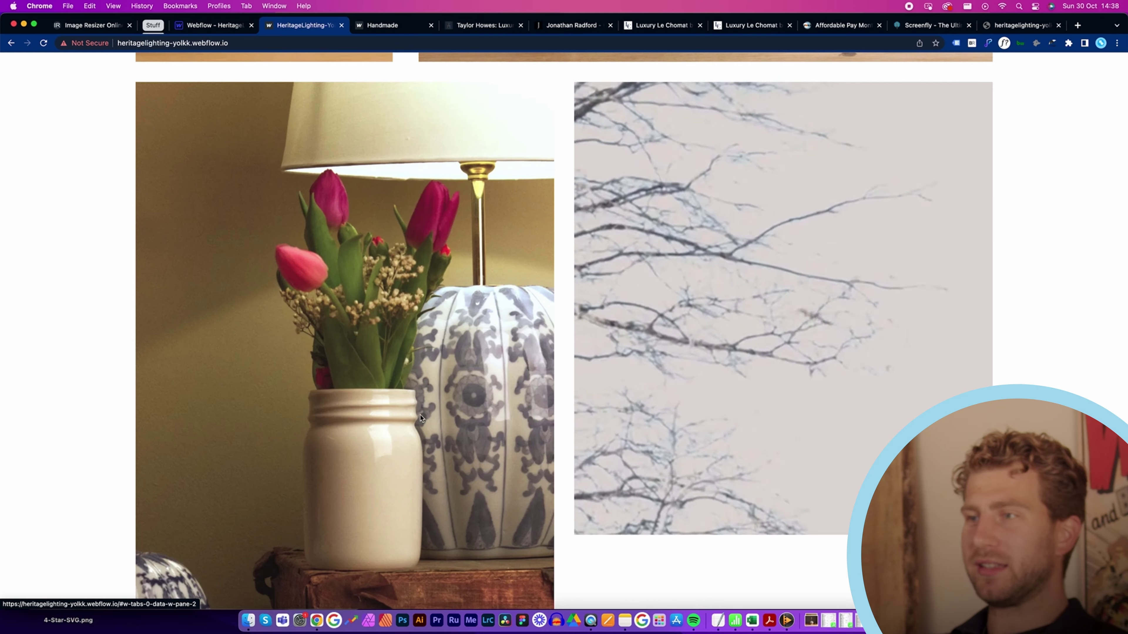
pyautogui.scroll(10, 420, 300)
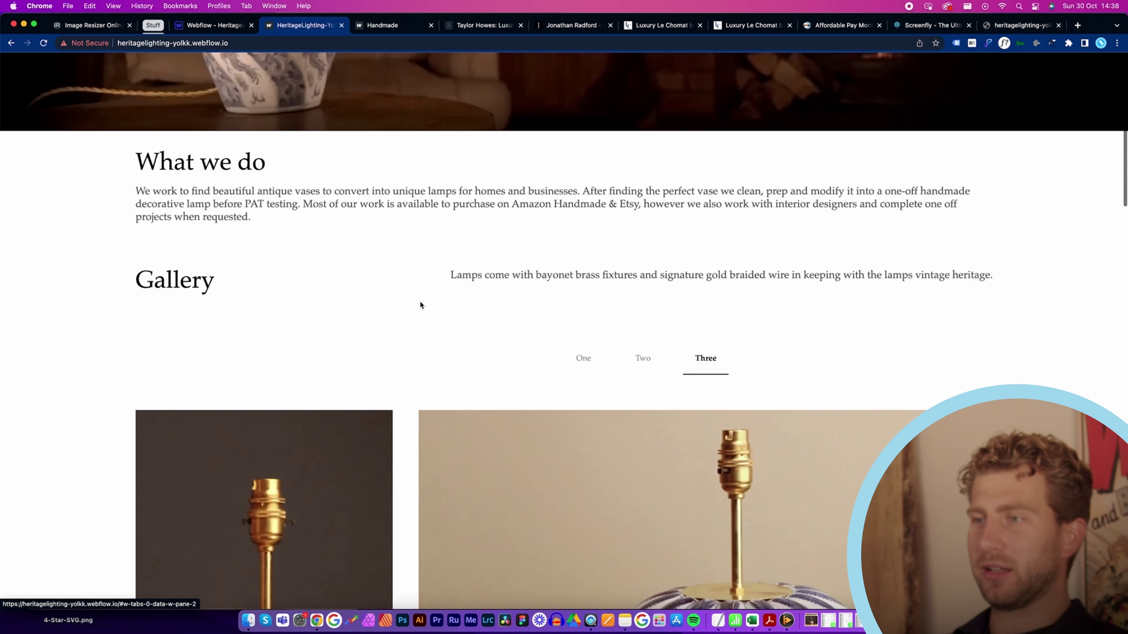
pyautogui.scroll(10, 423, 305)
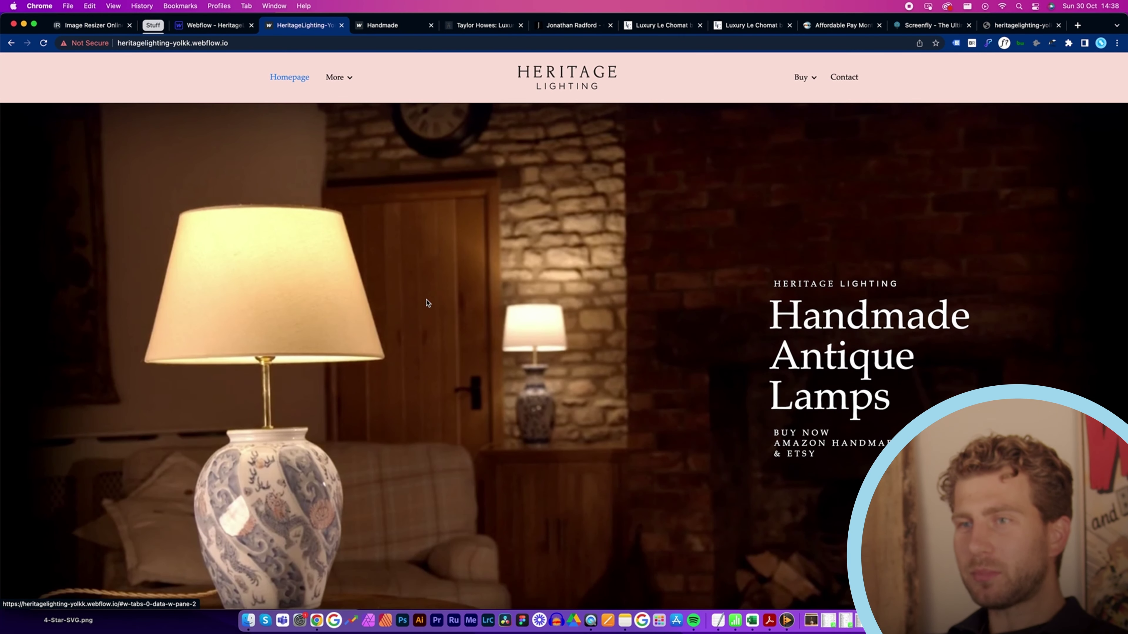